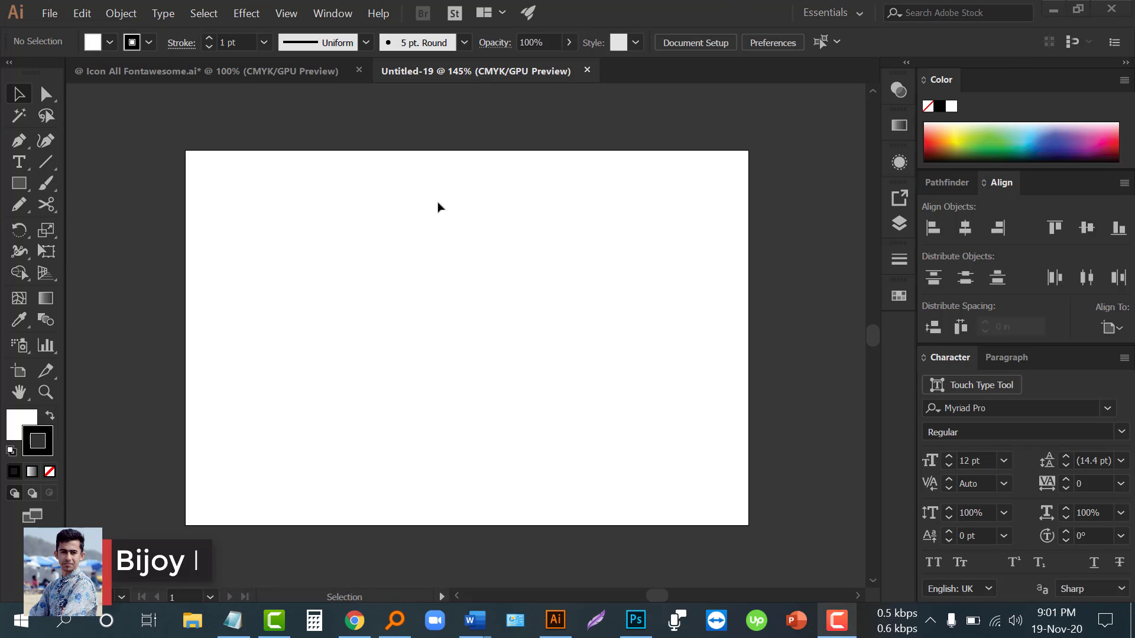
- Place the image D.jpg from the desktop into the open Illustrator document and embed it
key(super+d)
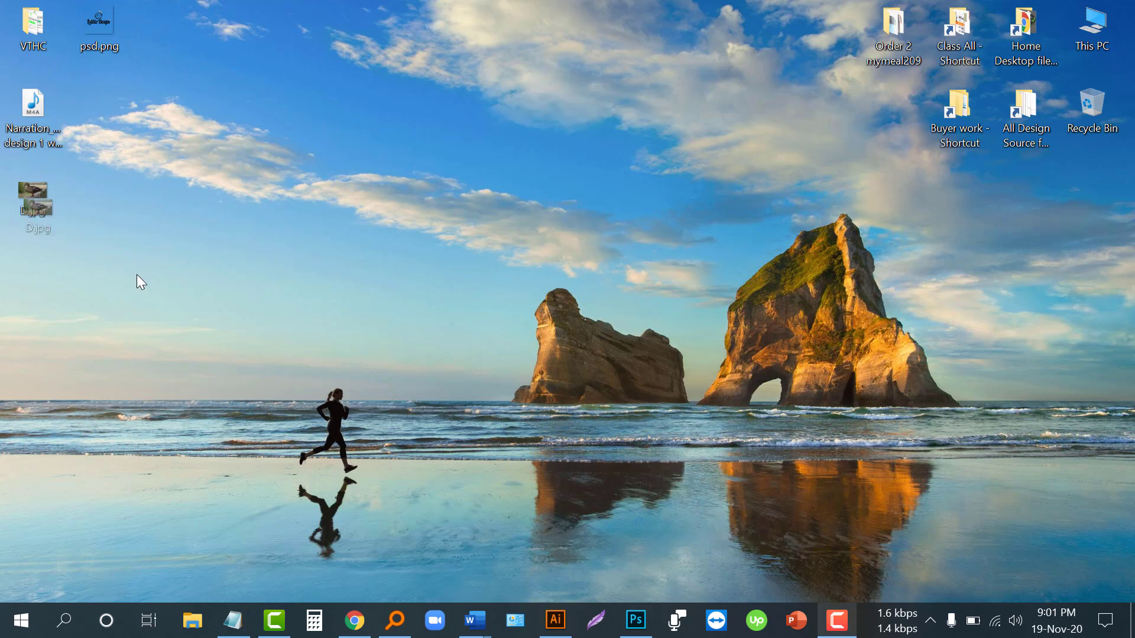
drag(140, 282, 473, 325)
key(ctrl+minus)
key(ctrl+minus)
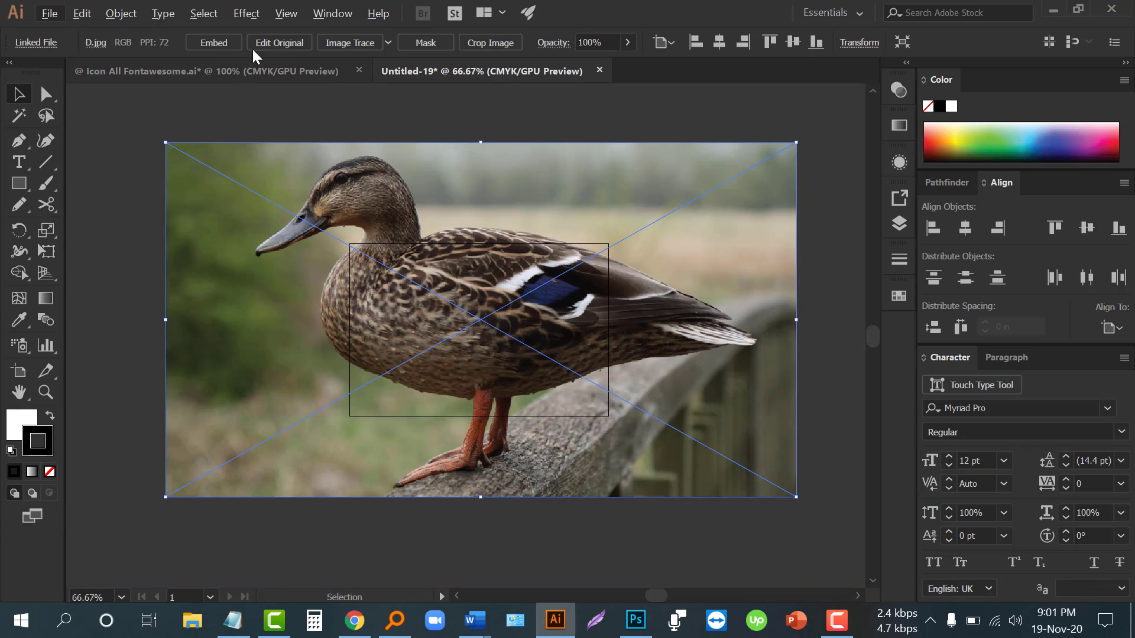
click(218, 45)
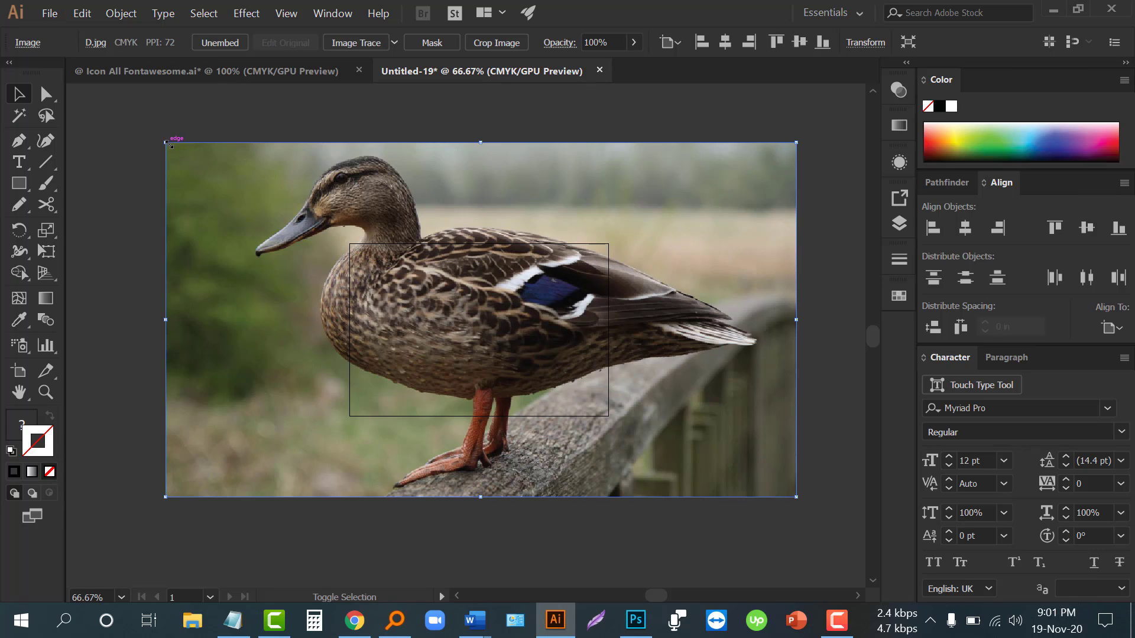
- Scale the duck image down to roughly the artboard's width and position it over the artboard, leaving it deselected
drag(166, 142, 350, 195)
scroll(459, 353, up, 1)
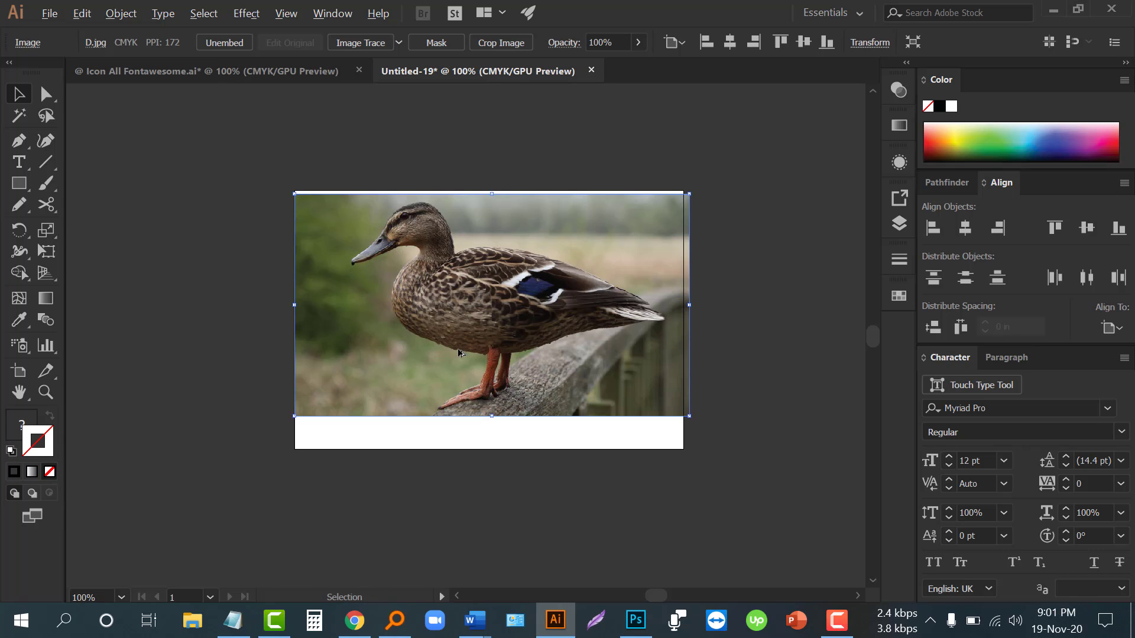
scroll(466, 353, up, 1)
scroll(467, 361, up, 1)
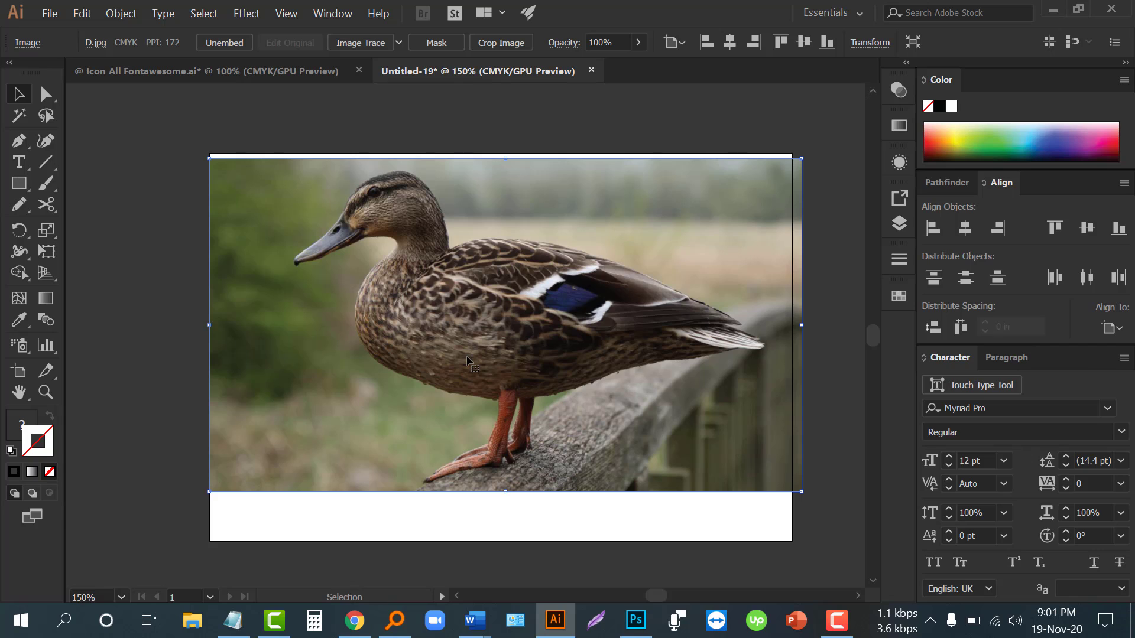
drag(435, 329, 421, 356)
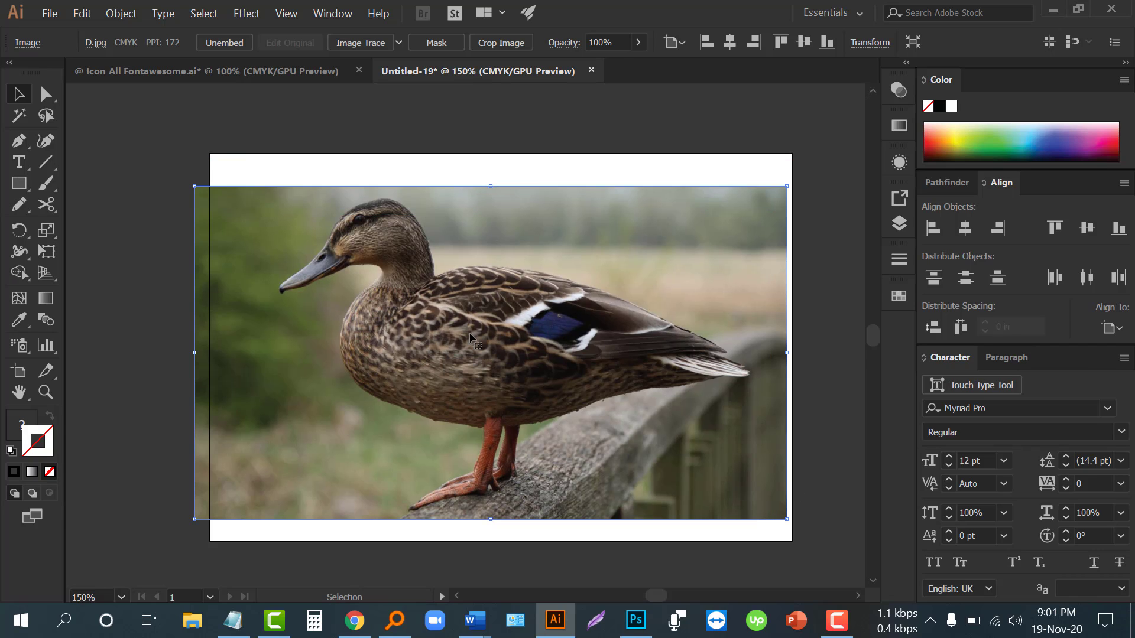
click(437, 145)
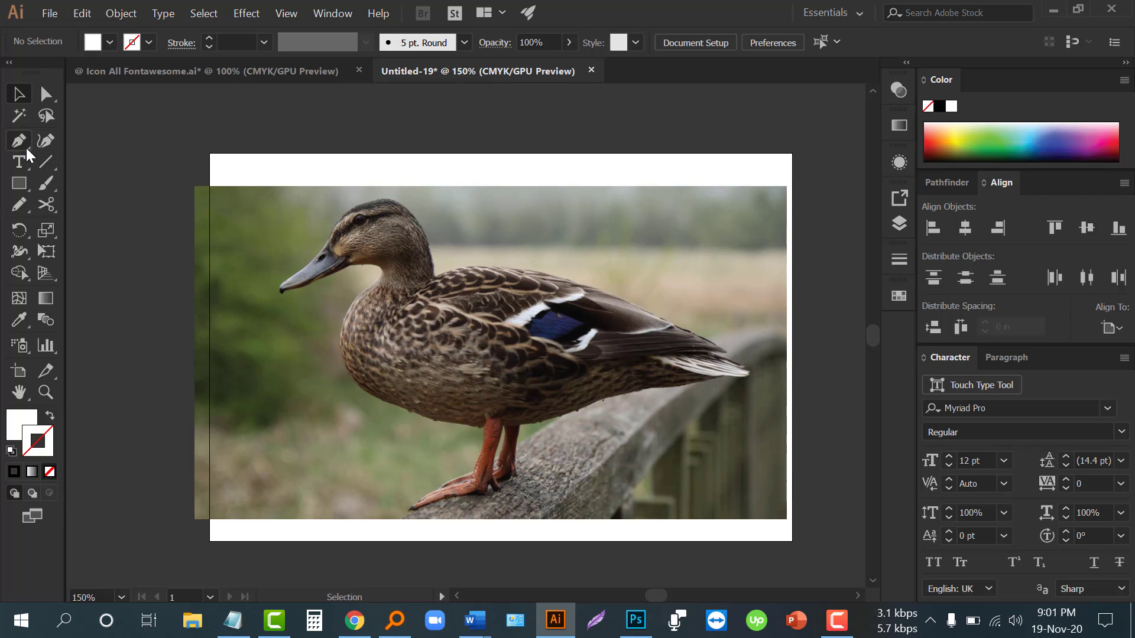
- Start a Pen tool path at the beak tip and trace the beak's upper edge to the duck's forehead
drag(26, 147, 84, 144)
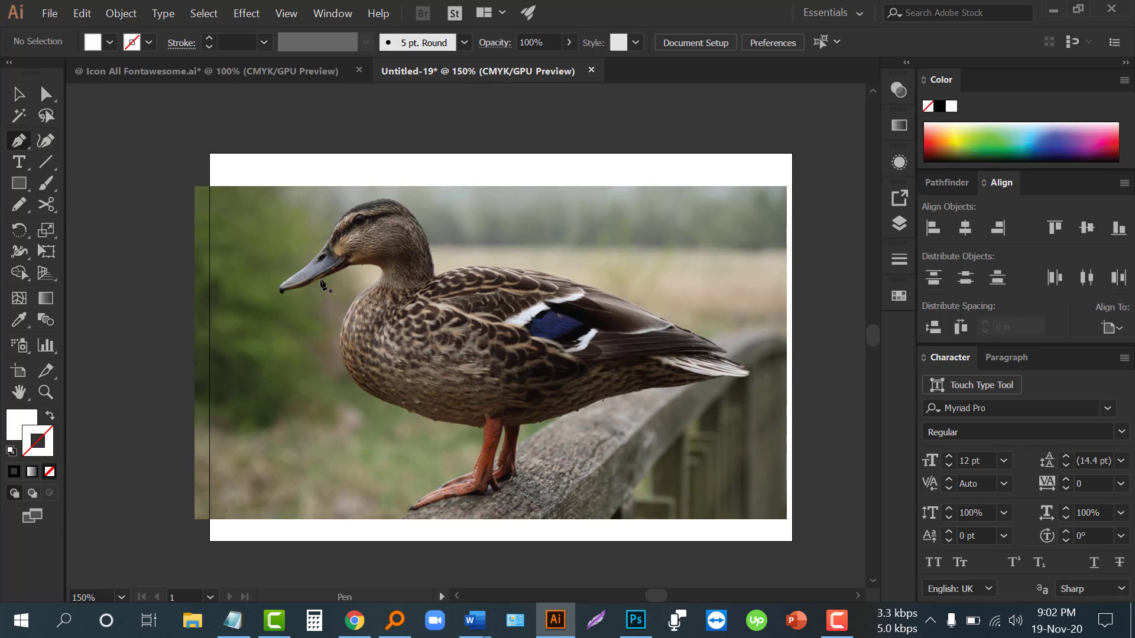
key(alt)
scroll(309, 240, up, 2)
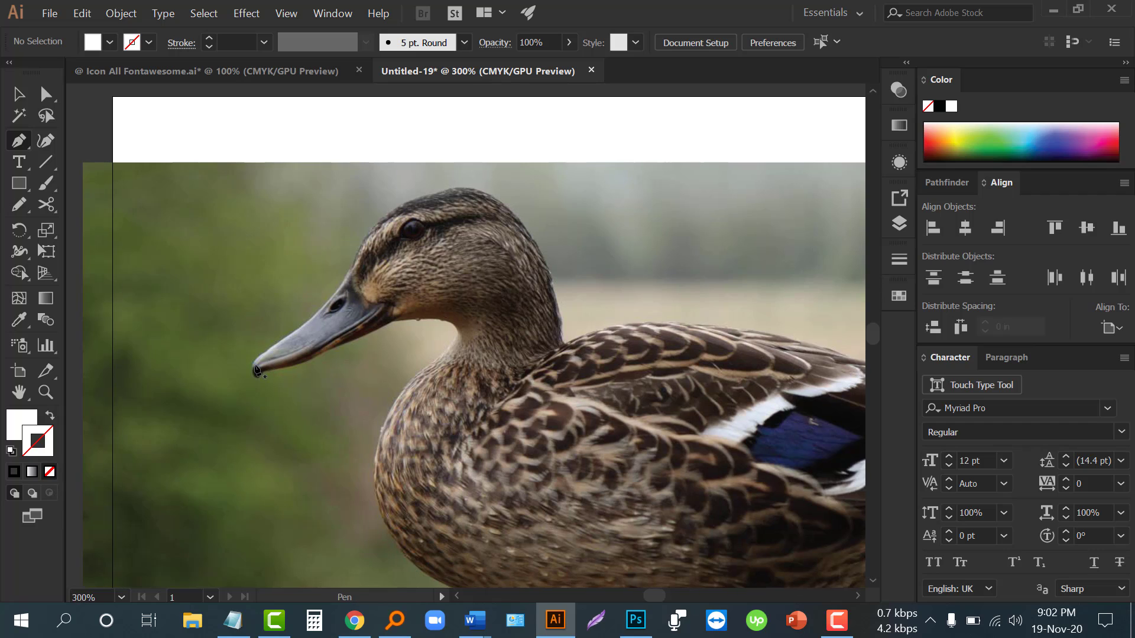
scroll(255, 371, up, 2)
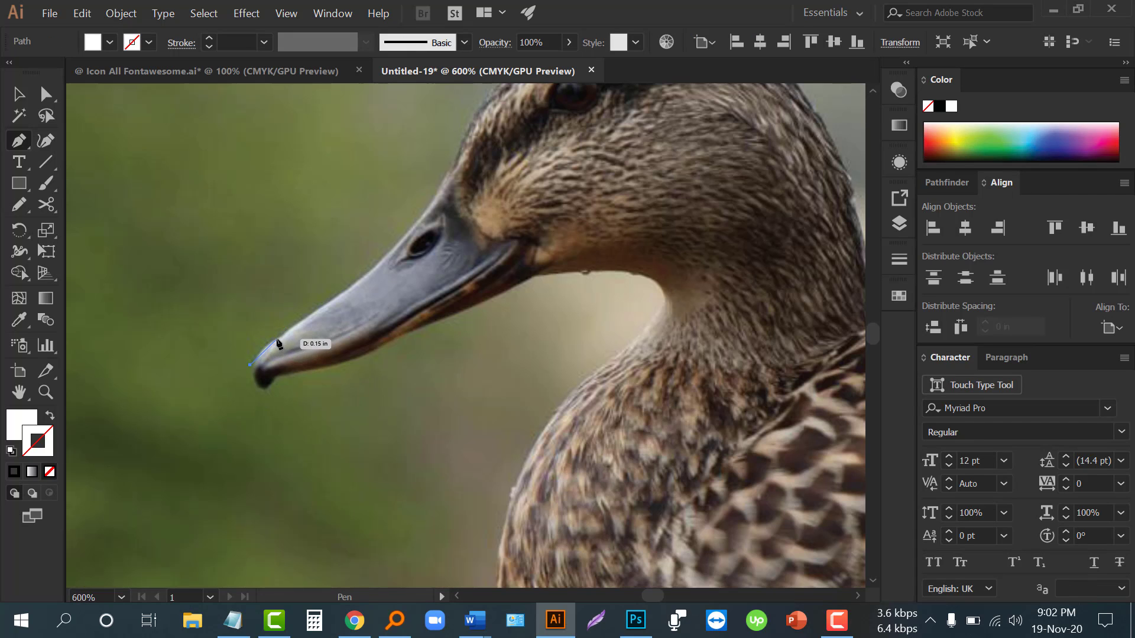
click(286, 334)
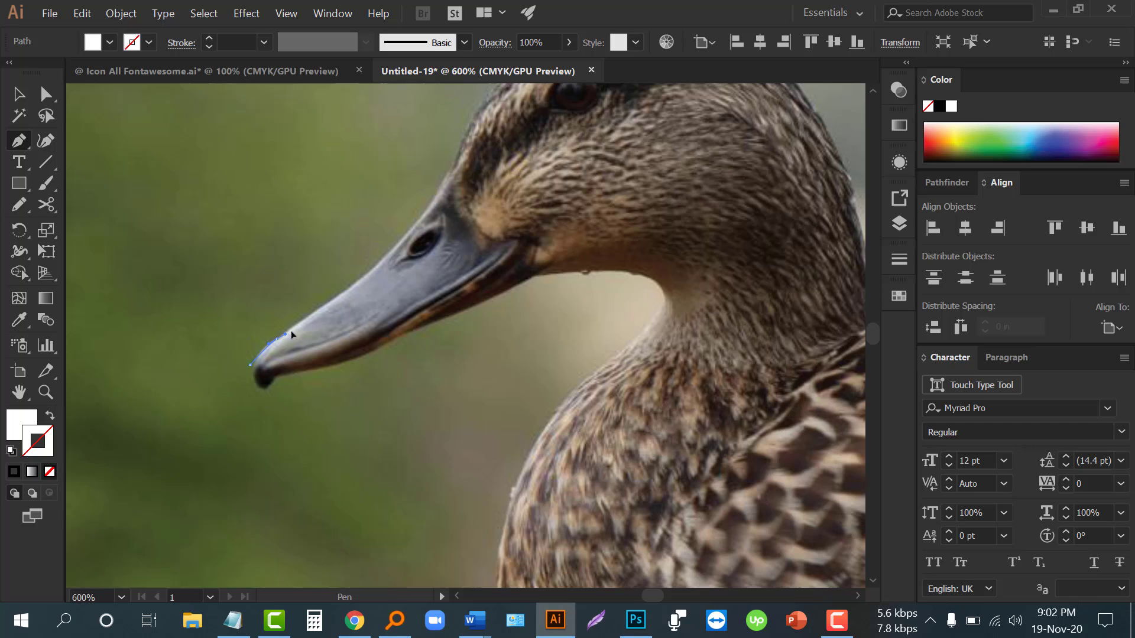
click(354, 284)
click(425, 212)
key(space)
drag(446, 211, 347, 390)
click(352, 335)
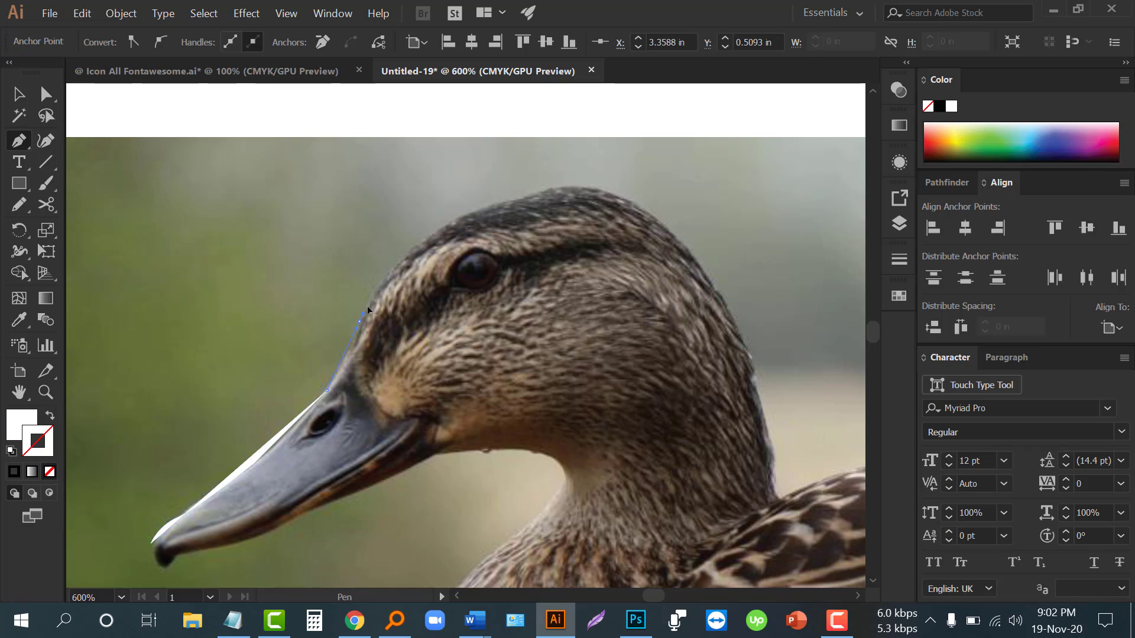
- Continue the Pen path with curves from the forehead over the crown of the duck's head
click(369, 306)
drag(421, 244, 452, 225)
alt+scroll(446, 214, up, 1)
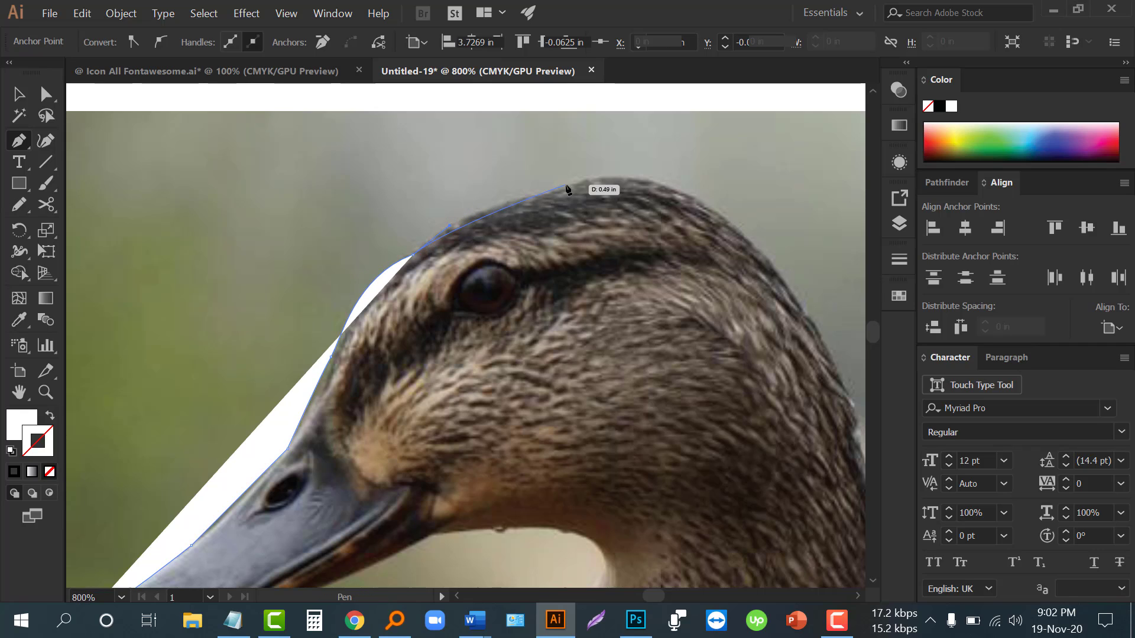
drag(572, 188, 661, 171)
drag(704, 202, 754, 232)
key(space)
drag(753, 232, 571, 199)
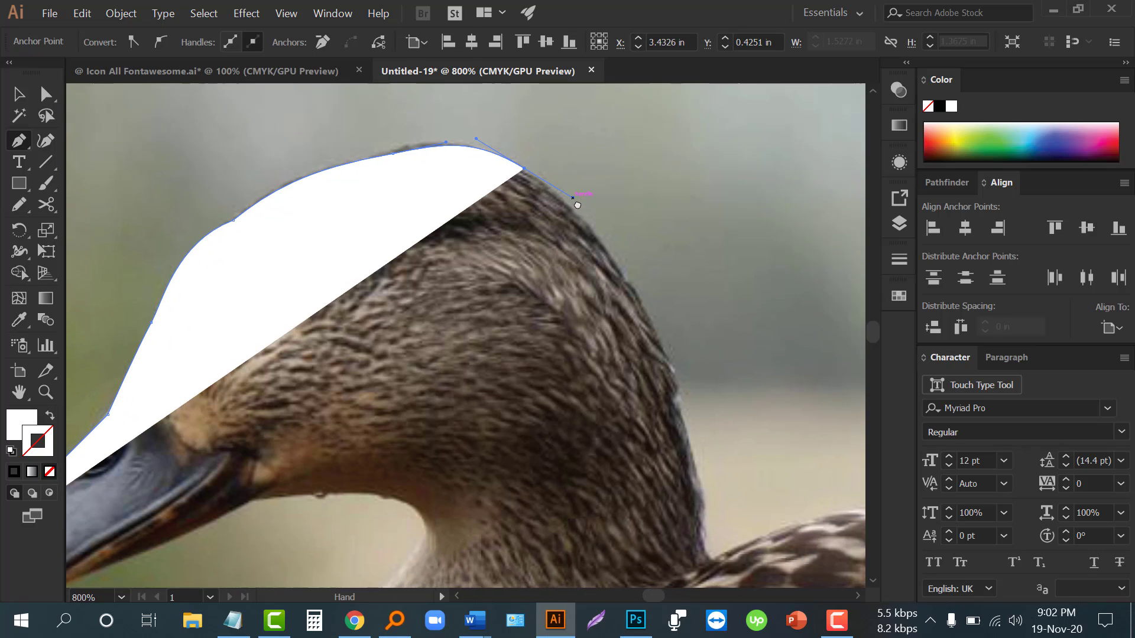
drag(348, 267, 457, 240)
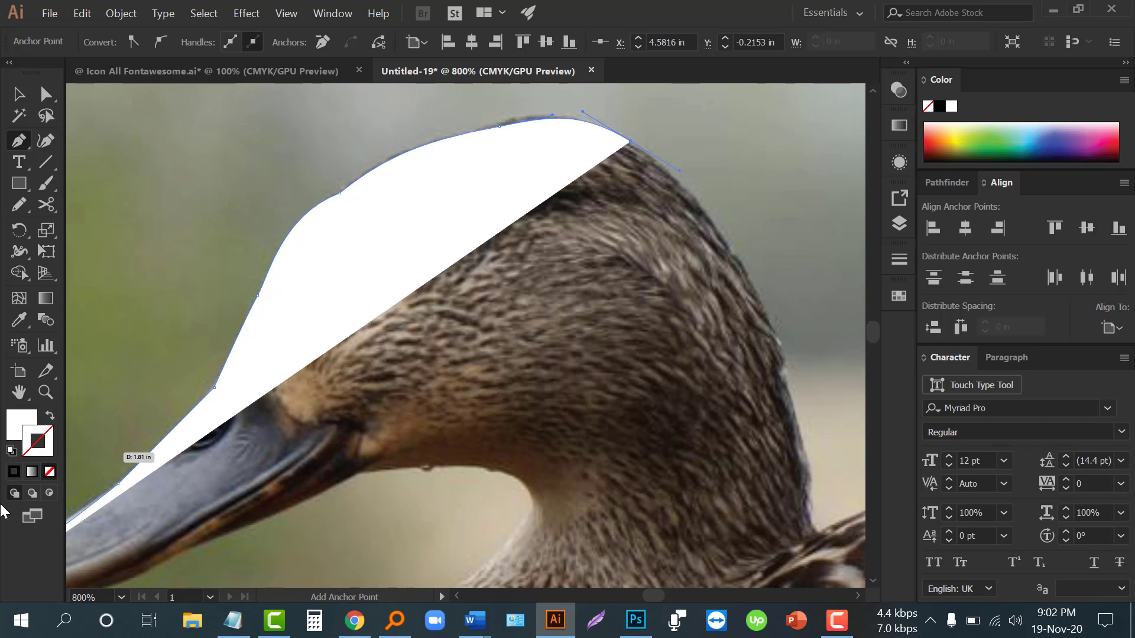
- Swap the path's fill and stroke to a white outline without fill, and trace down the back of the head to the neck base
click(50, 417)
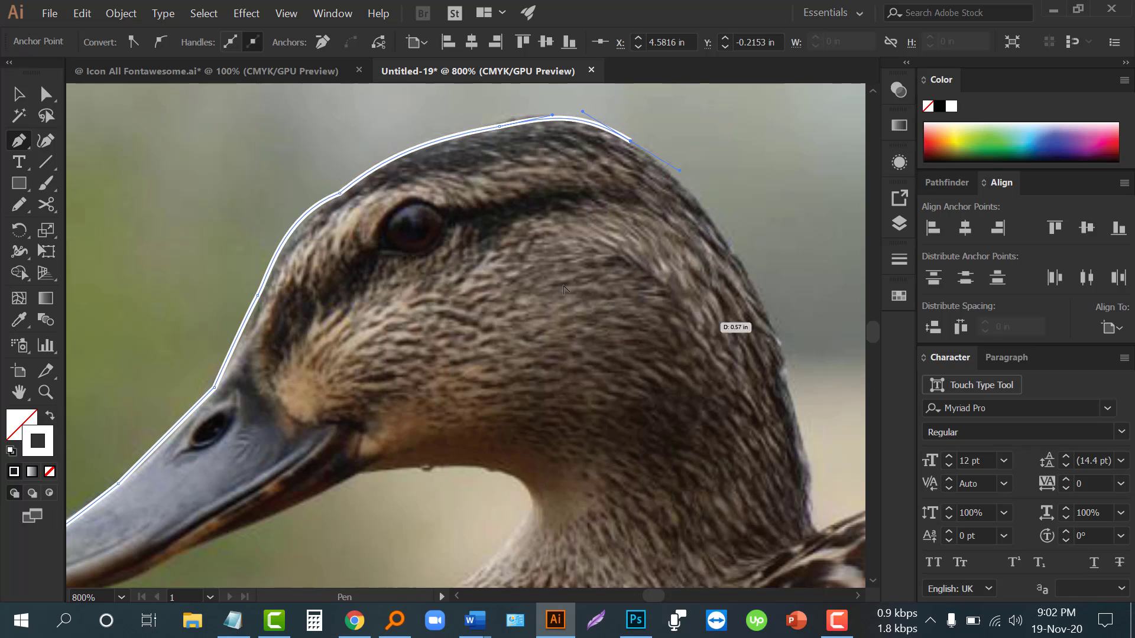
key(ctrl+minus)
key(space)
drag(641, 319, 568, 340)
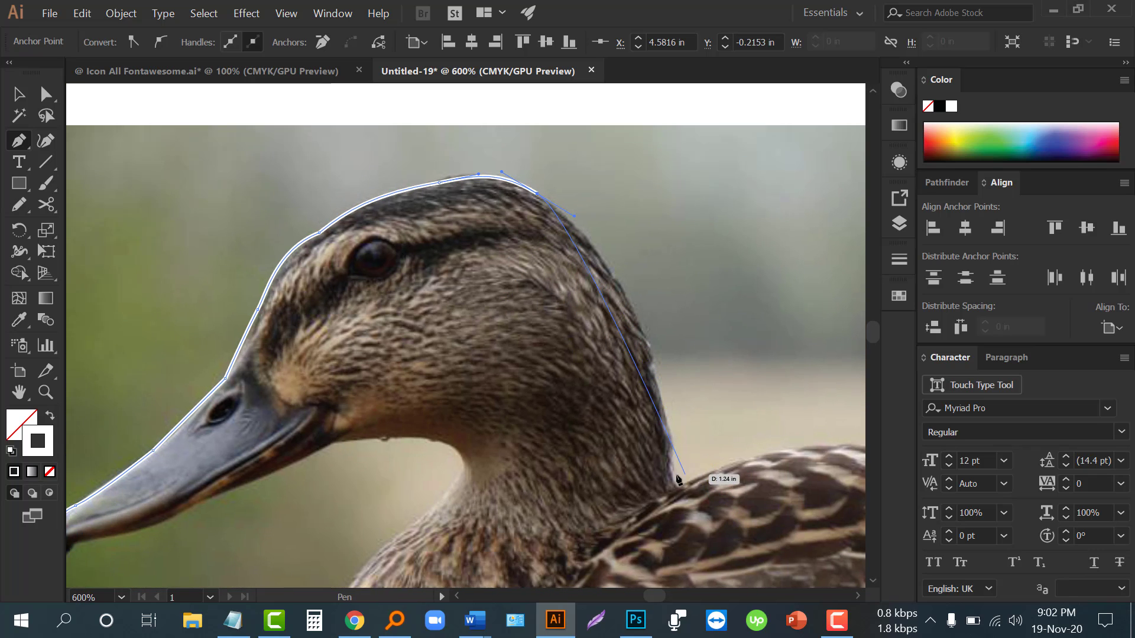
mouse_move(671, 458)
mouse_down()
mouse_move(682, 591)
mouse_move(640, 444)
mouse_move(680, 429)
mouse_move(697, 478)
mouse_move(678, 453)
mouse_move(676, 406)
mouse_up()
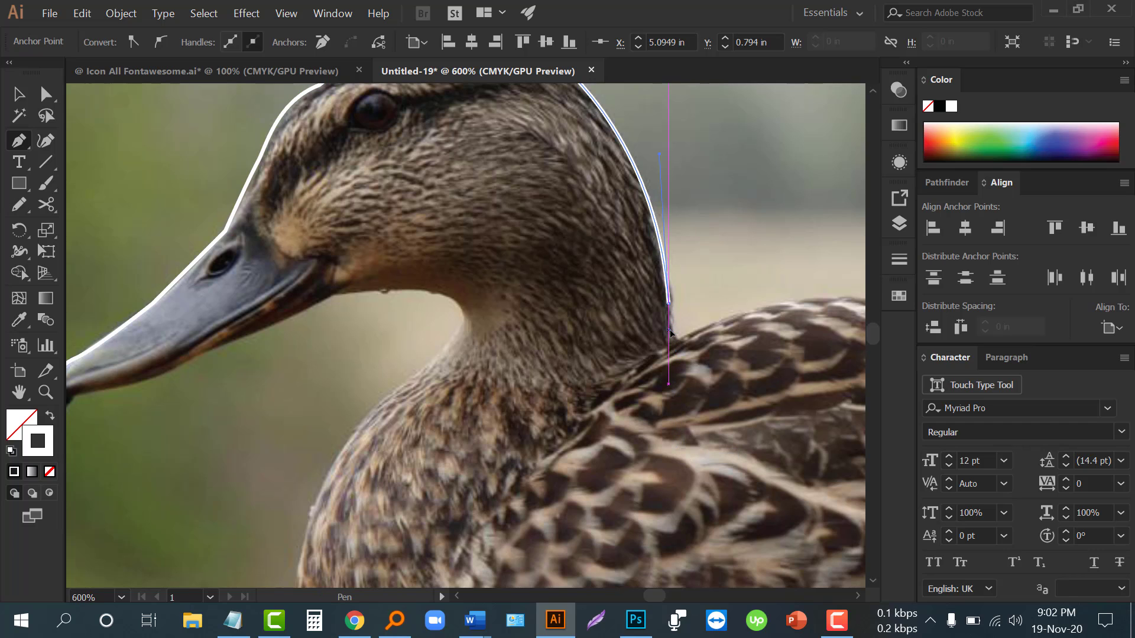
alt+drag(670, 333, 668, 330)
alt+scroll(686, 338, up, 2)
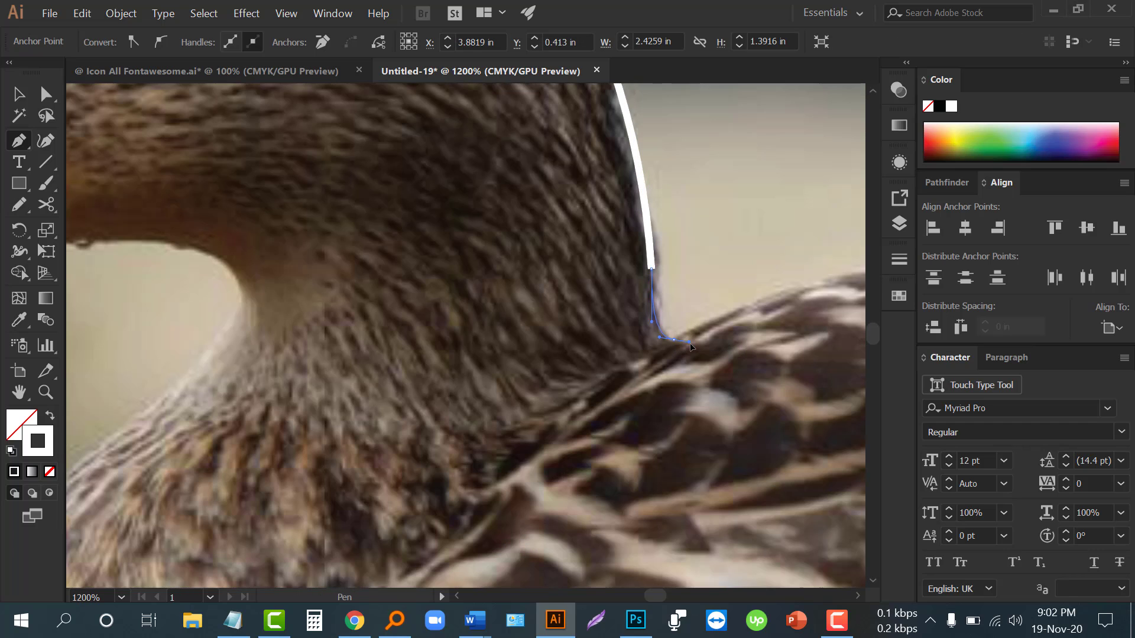
- Trace the duck's back with the Pen tool from the neck base along the wing to the tail
alt+scroll(591, 432, down, 3)
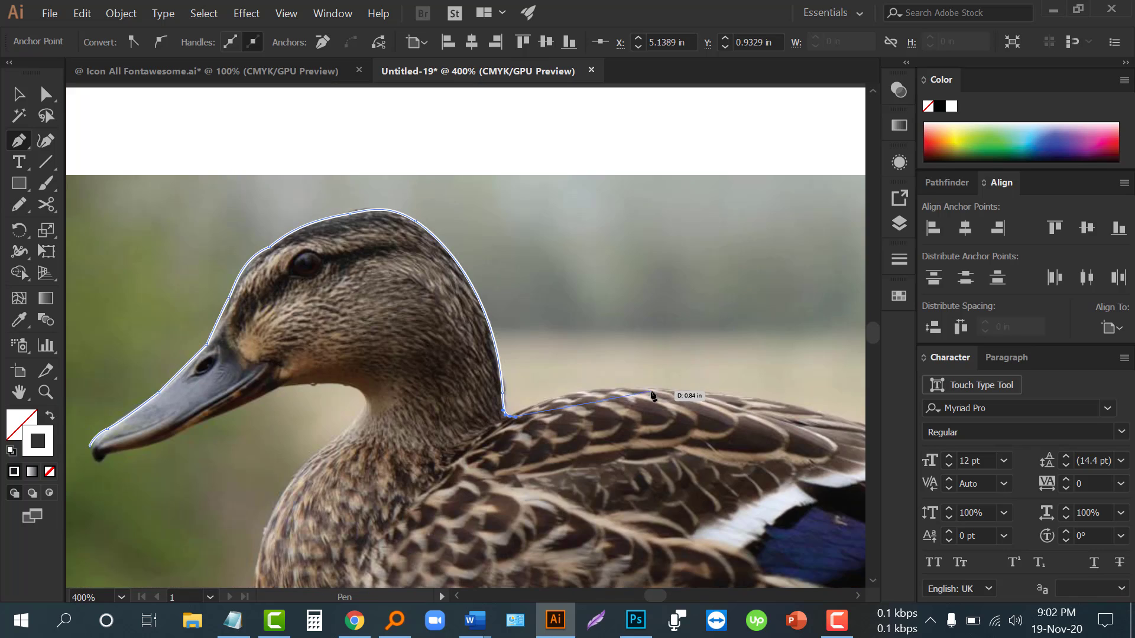
drag(651, 392, 764, 399)
drag(764, 399, 495, 333)
click(670, 387)
drag(671, 388, 610, 282)
click(534, 335)
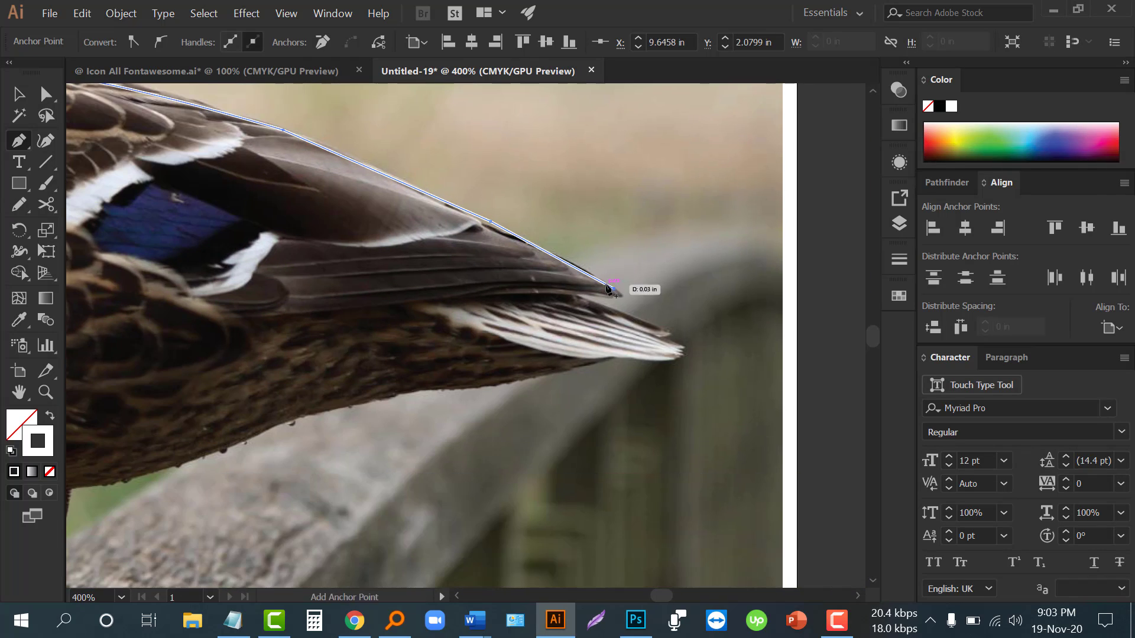
scroll(612, 289, up, 2)
click(734, 394)
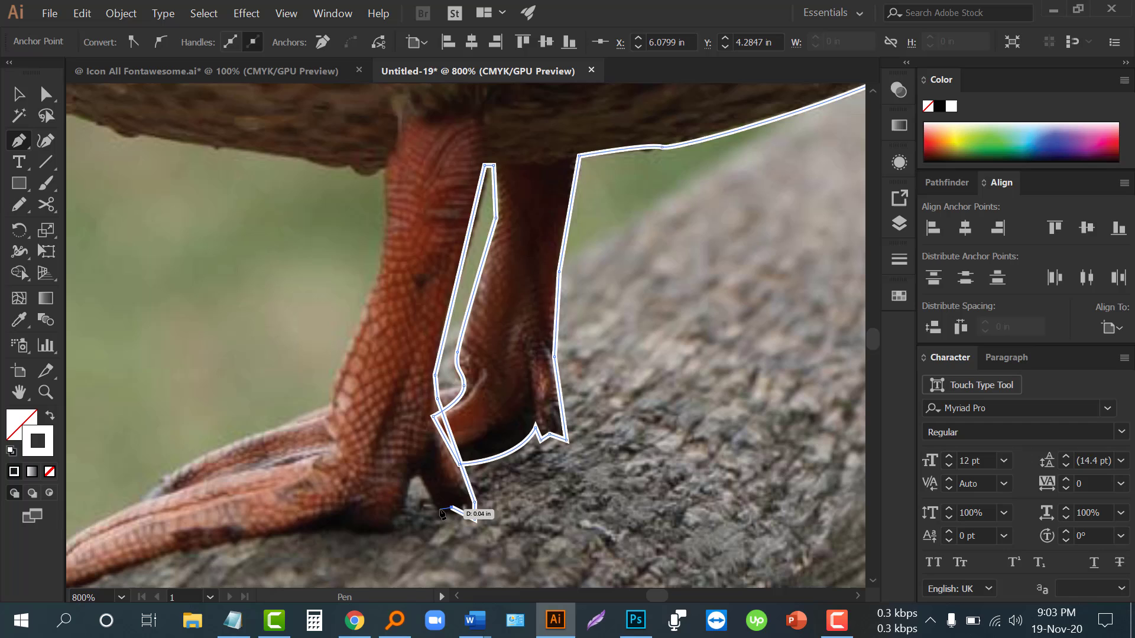
- Trace the front foot's rear toe and underside with the Pen tool as far as the front toe tip
click(440, 509)
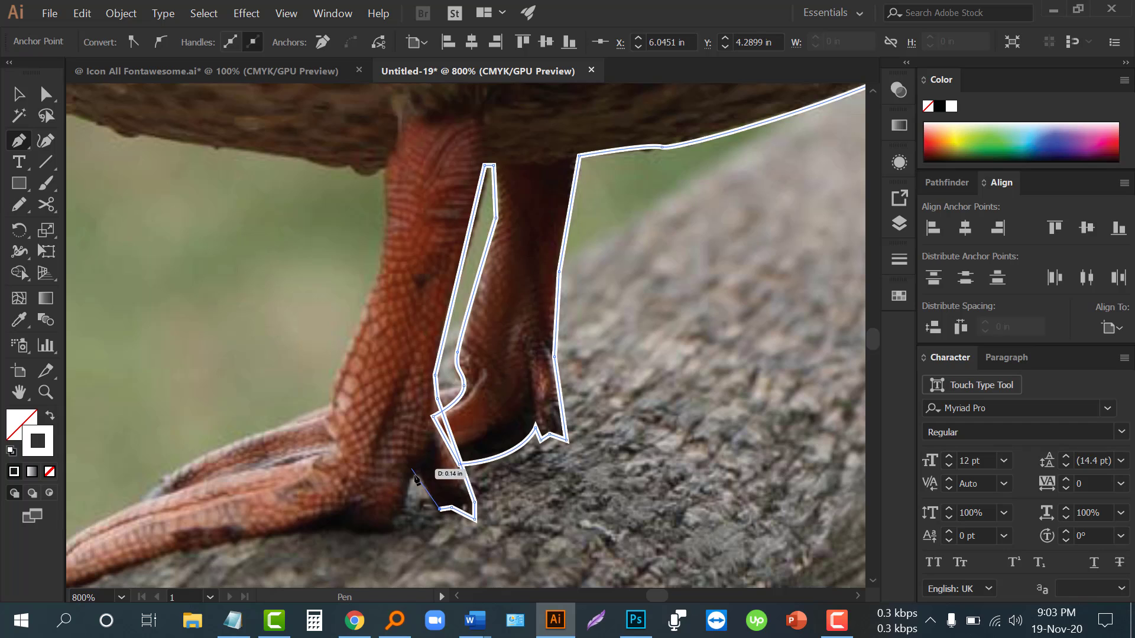
click(419, 474)
drag(418, 474, 538, 338)
click(521, 359)
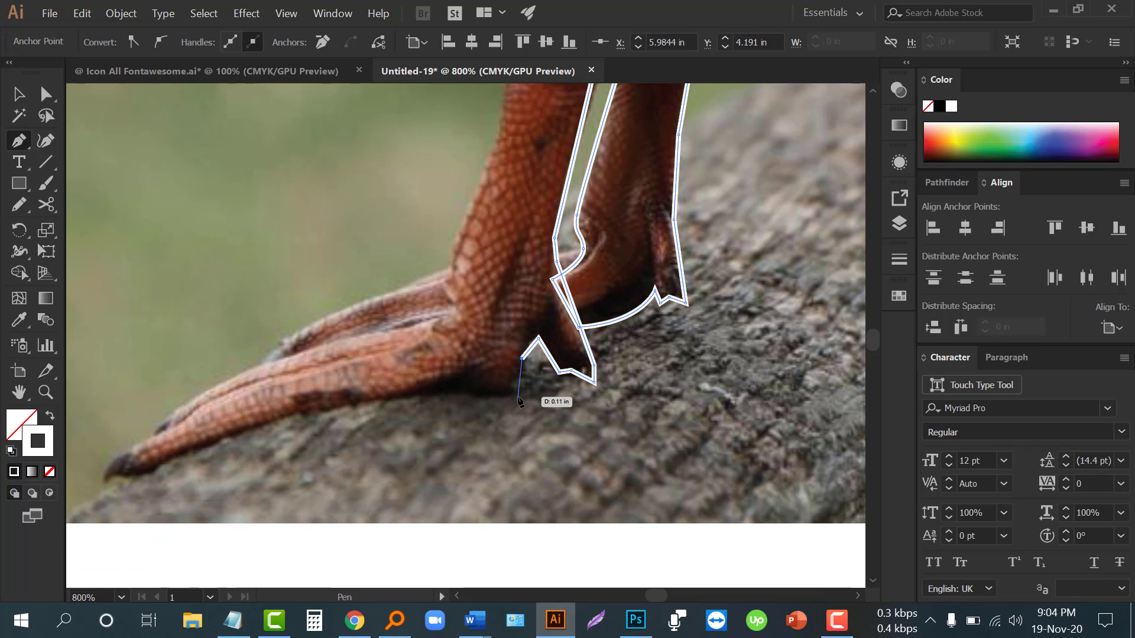
click(517, 398)
drag(400, 397, 353, 410)
drag(136, 478, 133, 486)
drag(133, 485, 315, 390)
- Trace the upper edge of the front foot and continue the path up the front of the leg to the belly
click(413, 329)
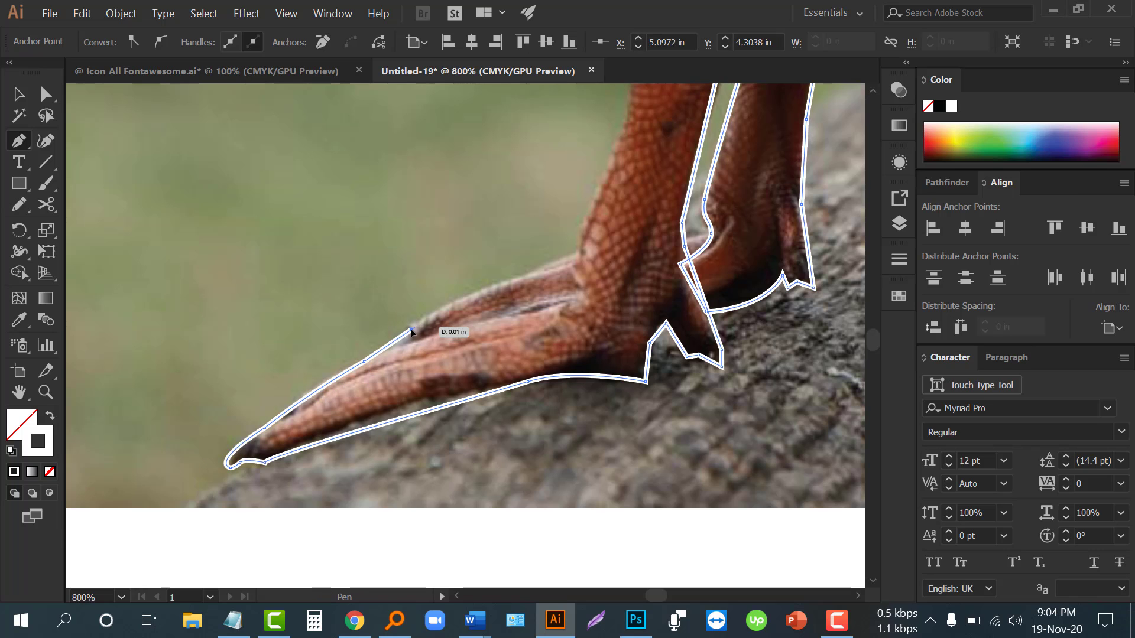
drag(413, 330, 324, 411)
click(384, 375)
click(485, 337)
drag(486, 338, 485, 455)
click(526, 336)
drag(540, 219, 537, 143)
click(540, 219)
drag(434, 201, 717, 311)
- Trace the belly and rounded breast with curved Pen segments up to the lower neck
scroll(717, 310, down, 2)
drag(607, 287, 575, 277)
drag(460, 225, 339, 425)
click(354, 441)
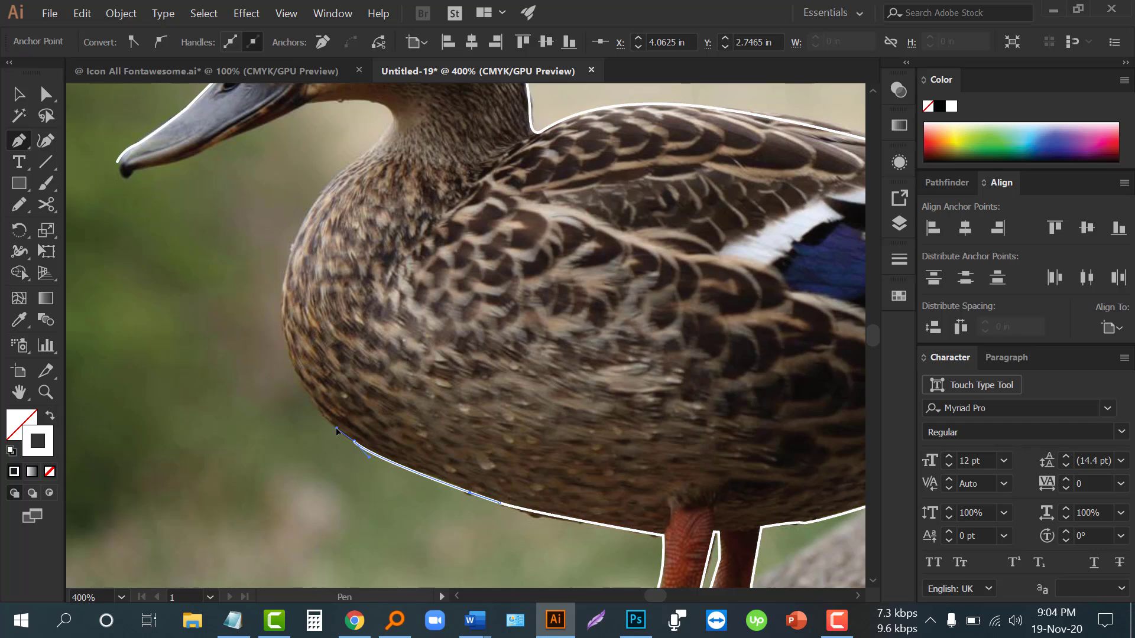
drag(283, 282, 303, 200)
drag(349, 164, 307, 388)
- Continue the Pen path up the front of the neck and around the throat curve beneath the head
click(295, 400)
click(345, 353)
drag(339, 326, 436, 324)
scroll(435, 325, up, 2)
drag(522, 322, 537, 353)
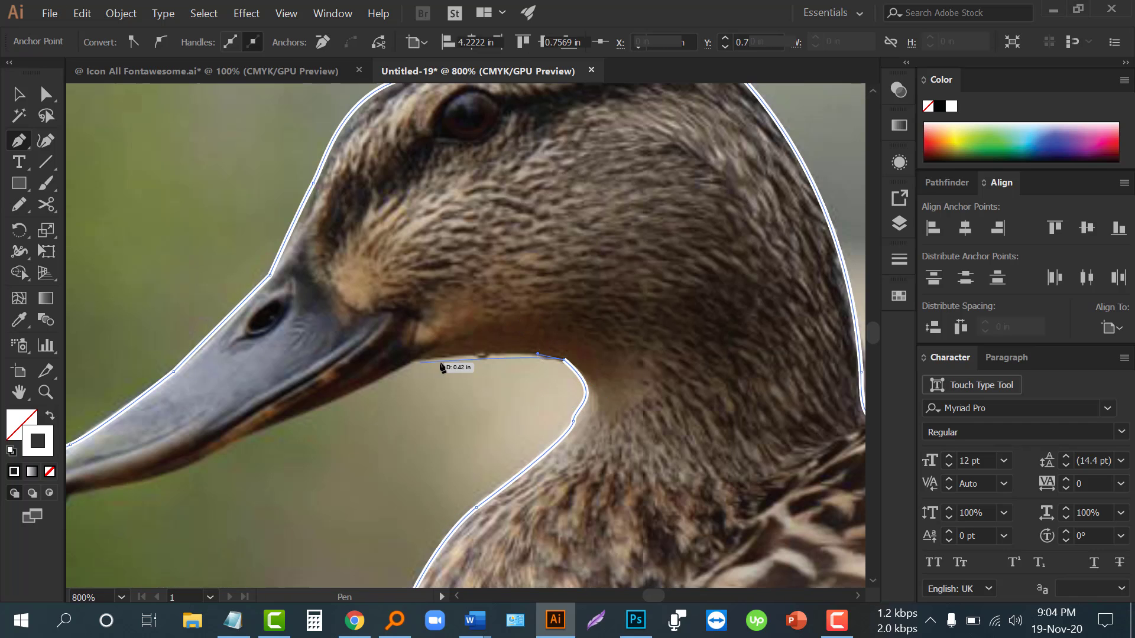
- Trace the underside of the beak to its tip and close the path at the starting anchor point
drag(420, 359, 397, 365)
click(249, 438)
drag(249, 438, 626, 284)
drag(513, 328, 482, 333)
click(447, 342)
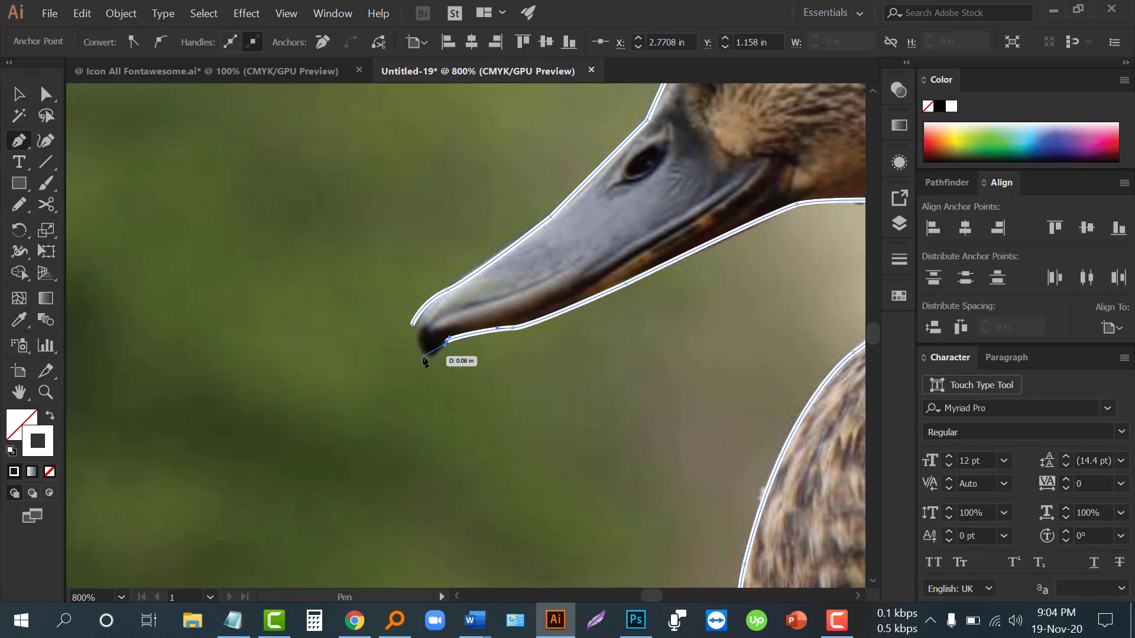
drag(423, 354, 418, 341)
click(417, 328)
click(413, 325)
scroll(399, 337, down, 6)
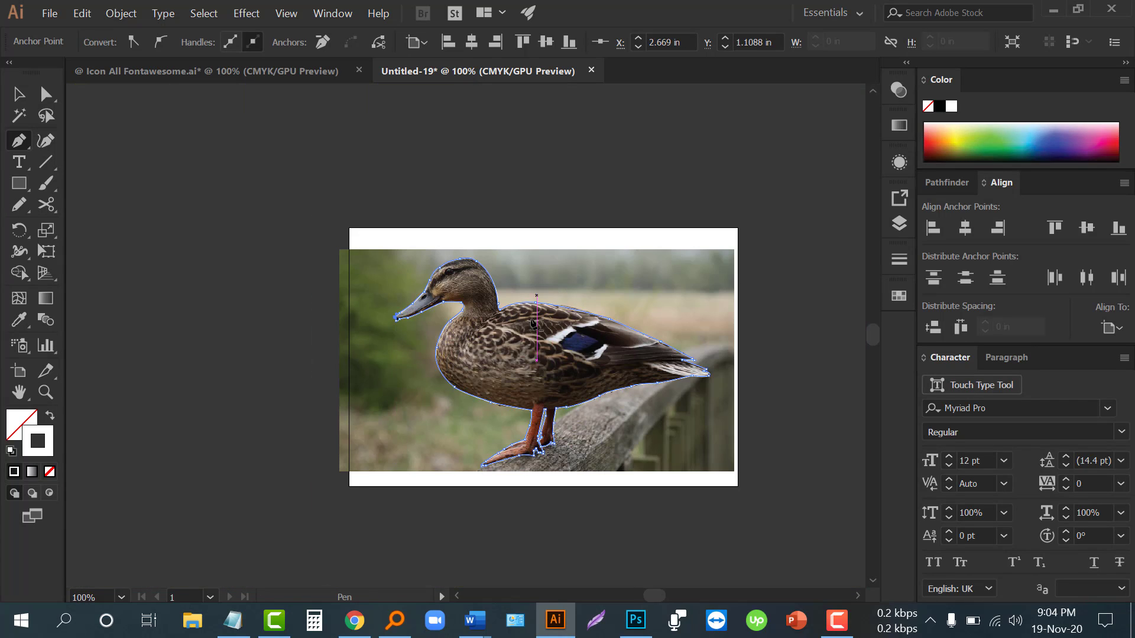
- Select the finished duck outline and swap its fill and stroke to a solid white silhouette without stroke, then deselect it
scroll(578, 373, up, 1)
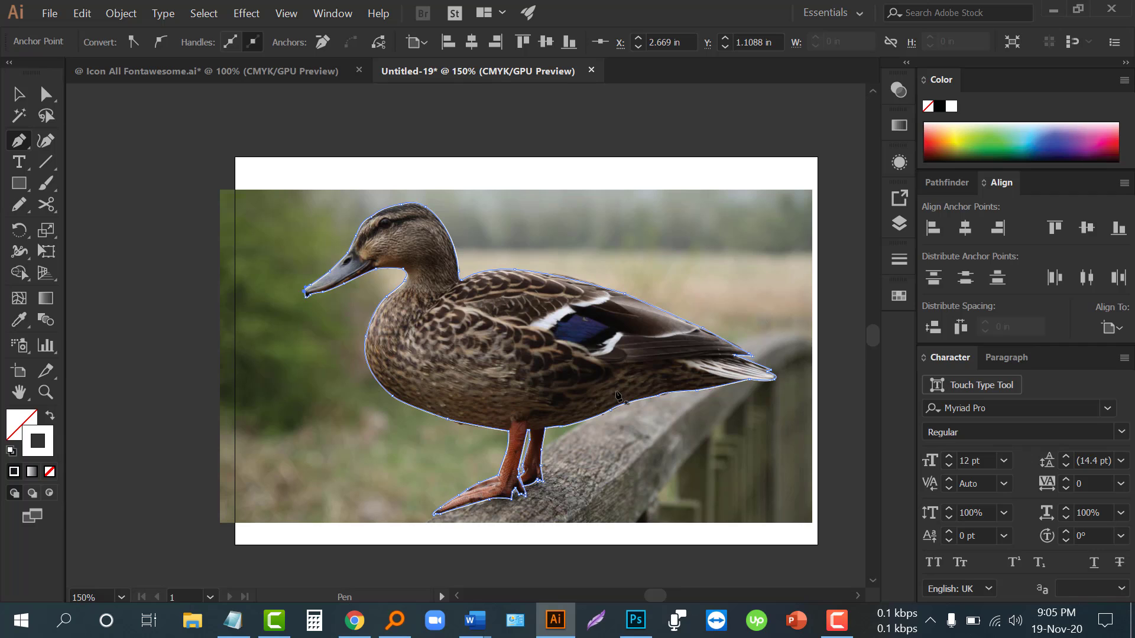
click(21, 92)
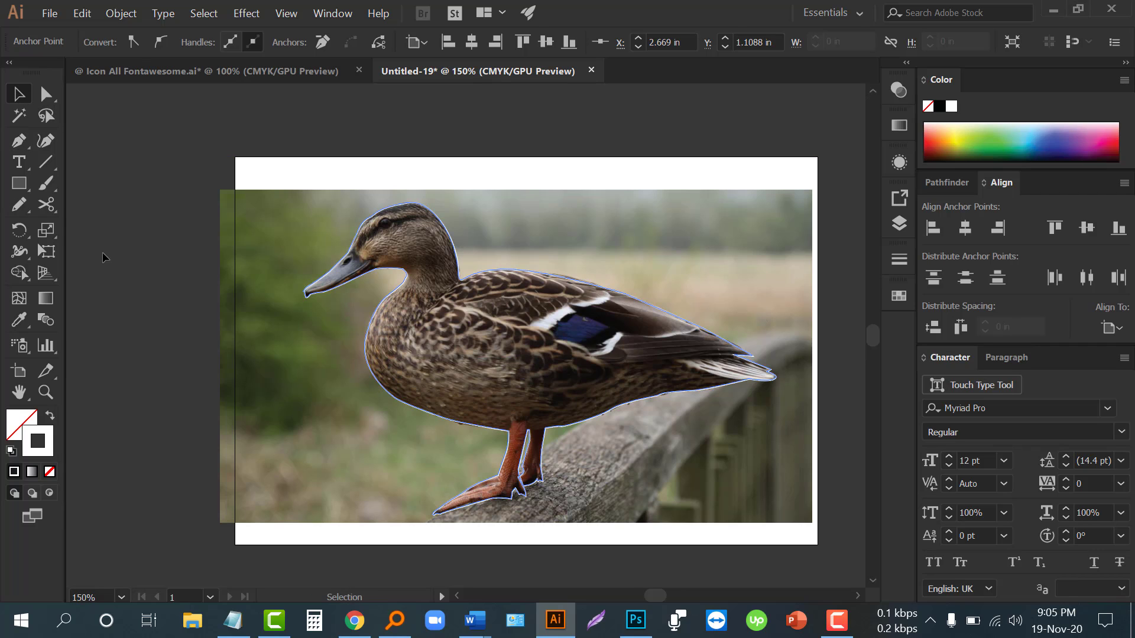
click(288, 281)
click(379, 344)
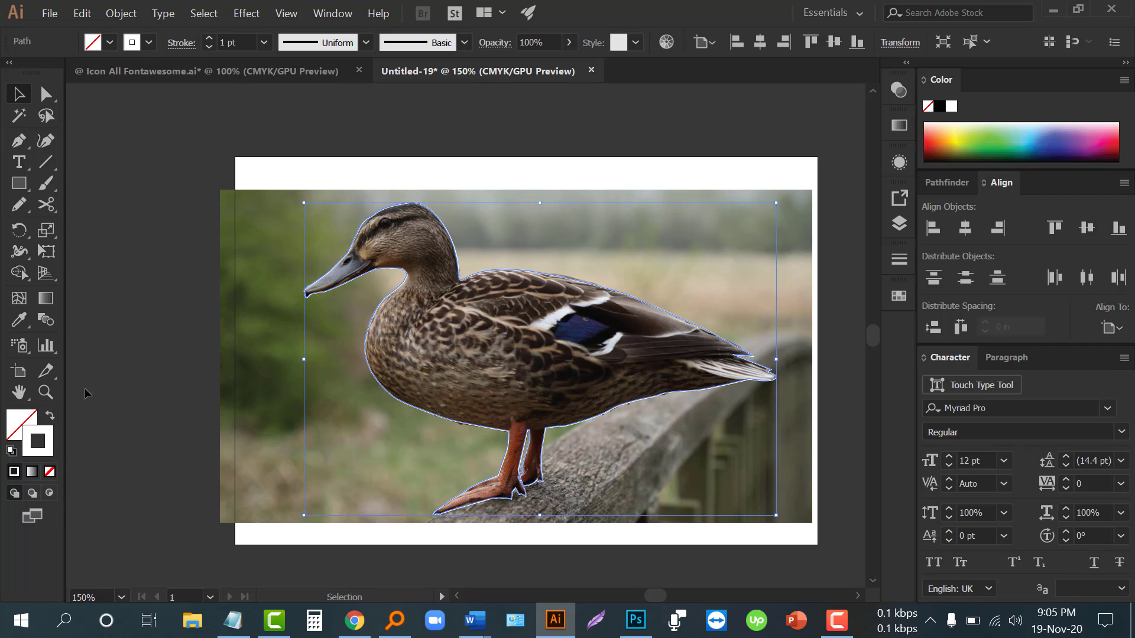
click(49, 418)
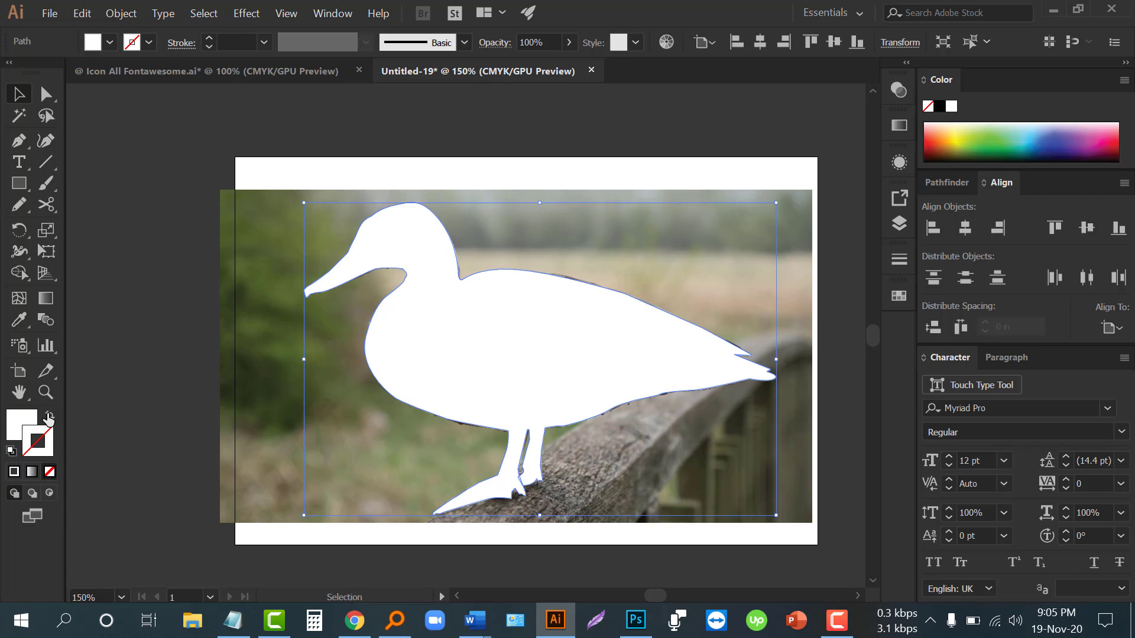
click(157, 313)
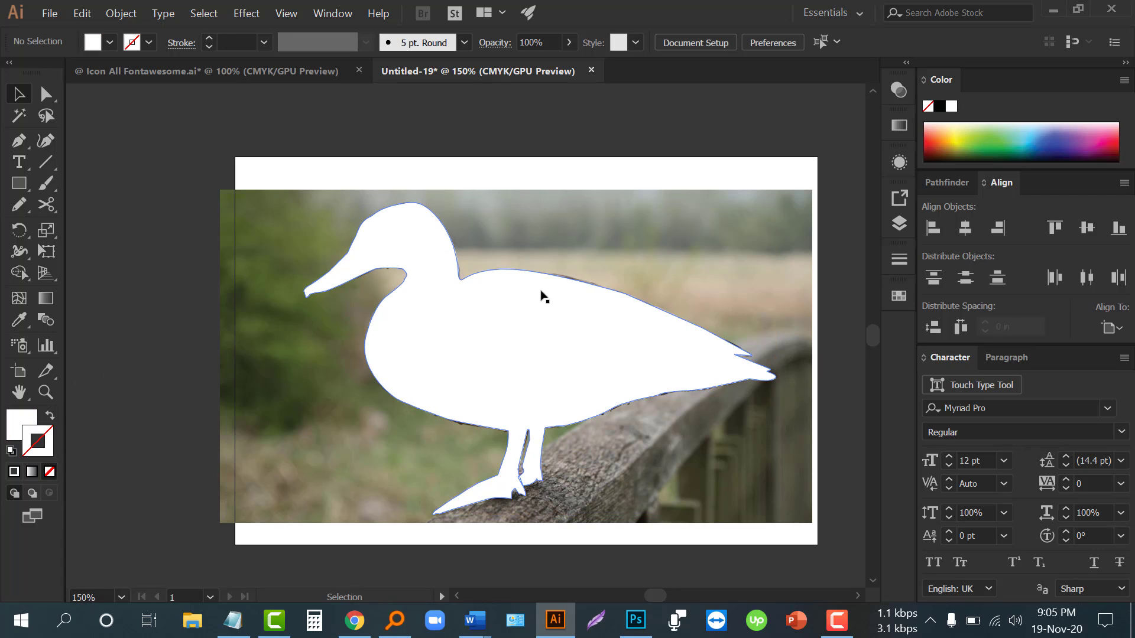
scroll(274, 364, down, 1)
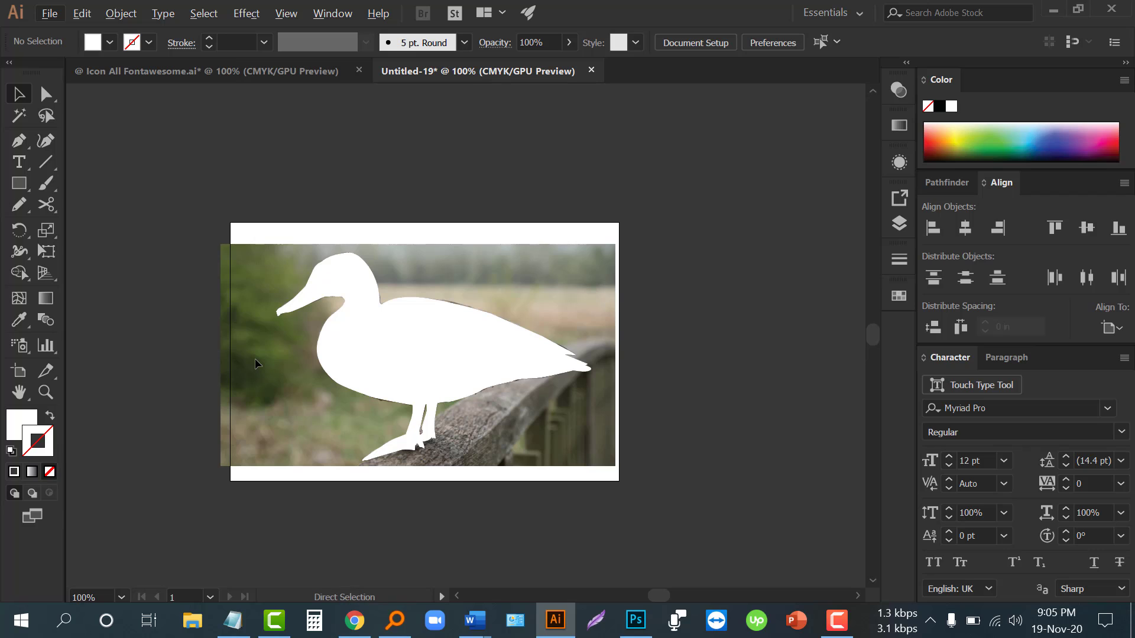
- Duplicate the duck photo beside the artboard, and clip the original photo to the white duck silhouette with a clipping mask
click(256, 363)
click(170, 301)
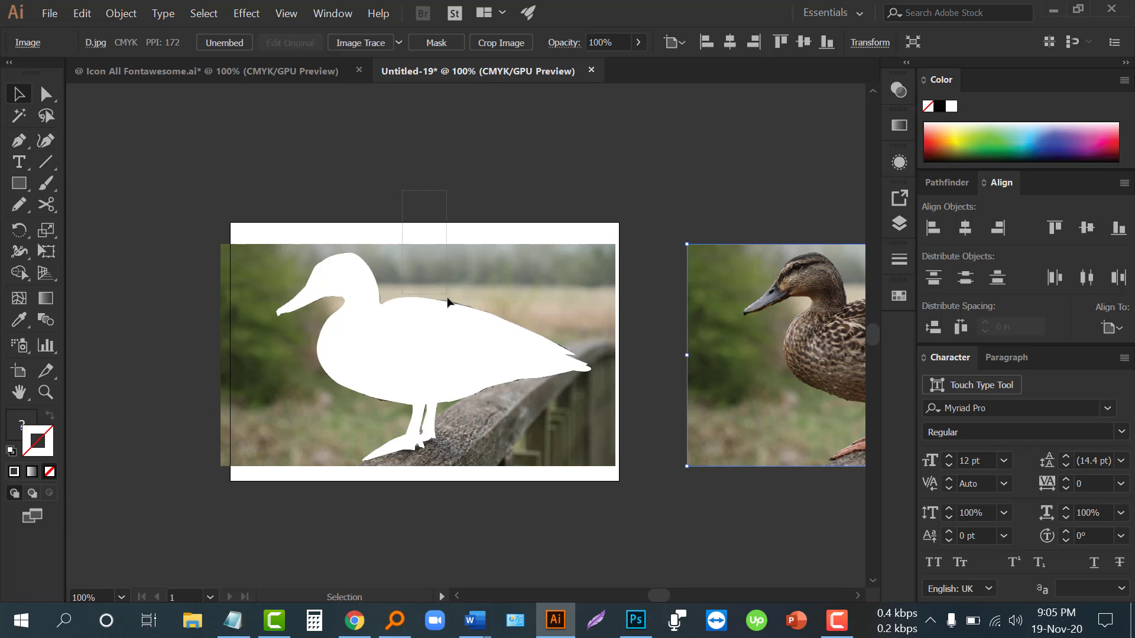
drag(448, 303, 451, 461)
right_click(412, 332)
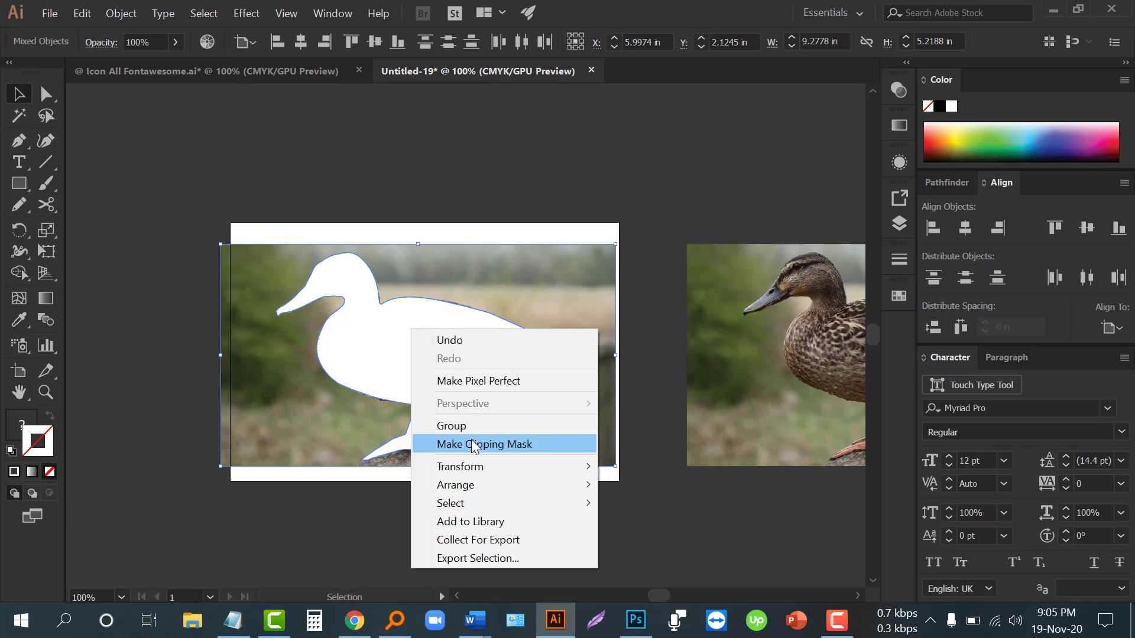
click(473, 444)
click(446, 410)
- Start a Save for Web export of the cut-out duck and set the format to PNG-24 with transparency
scroll(427, 439, up, 1)
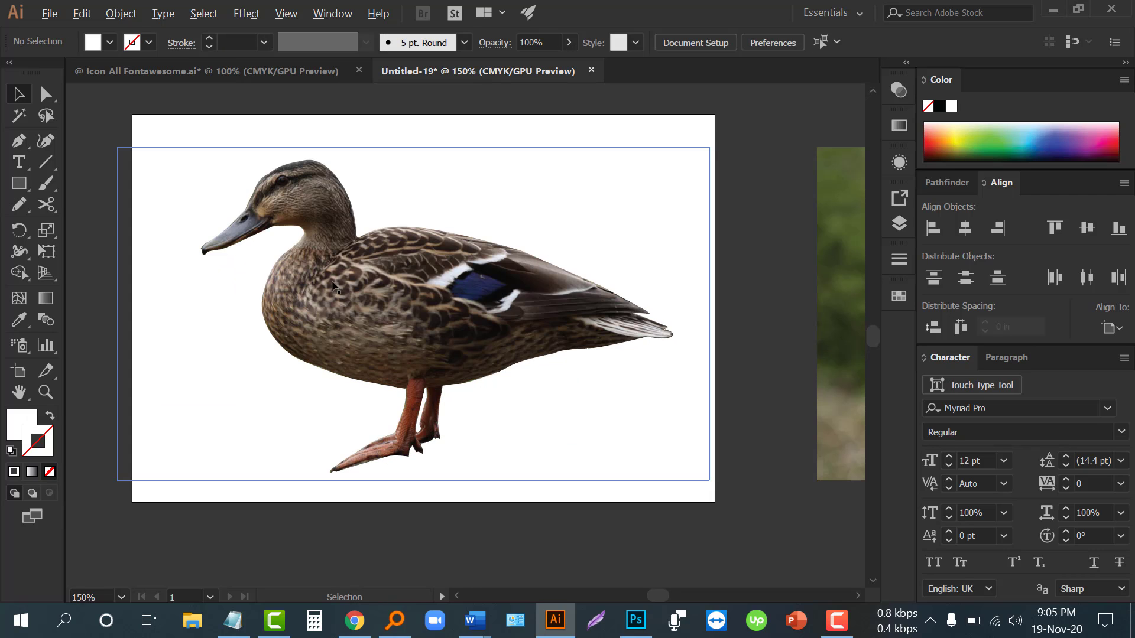
scroll(415, 342, down, 1)
scroll(574, 352, right, 2)
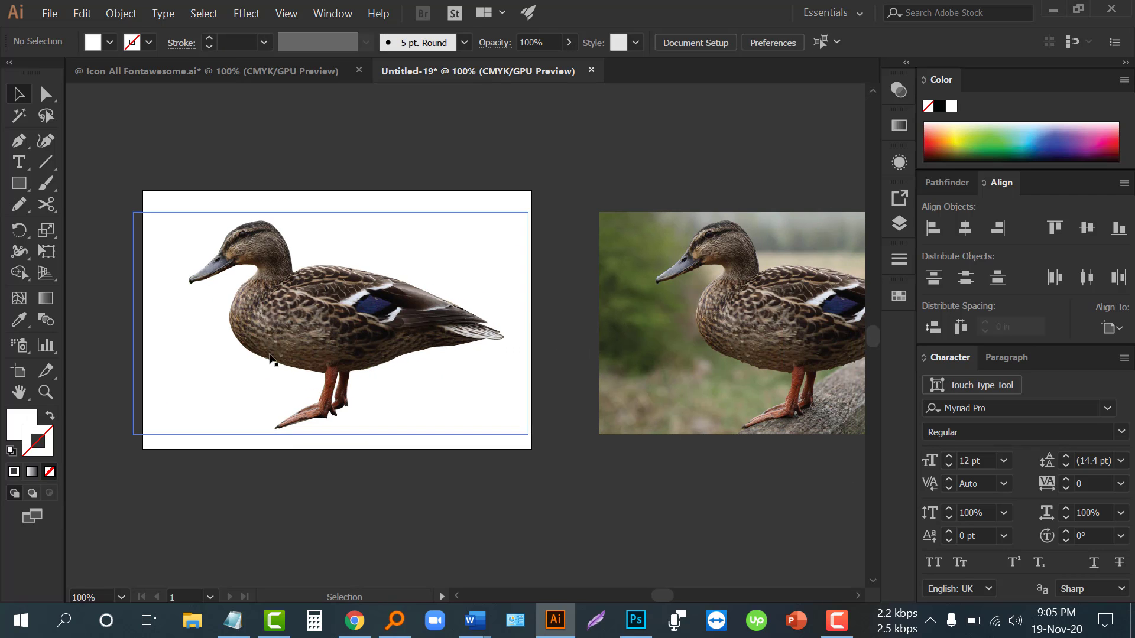
drag(719, 305, 645, 295)
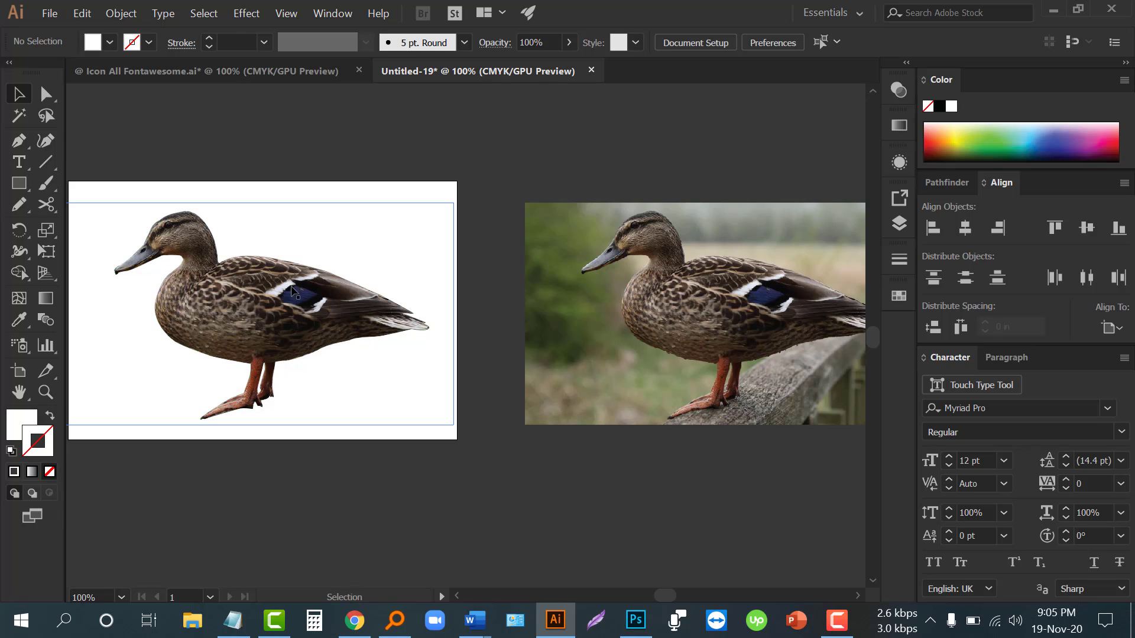
drag(436, 249, 609, 266)
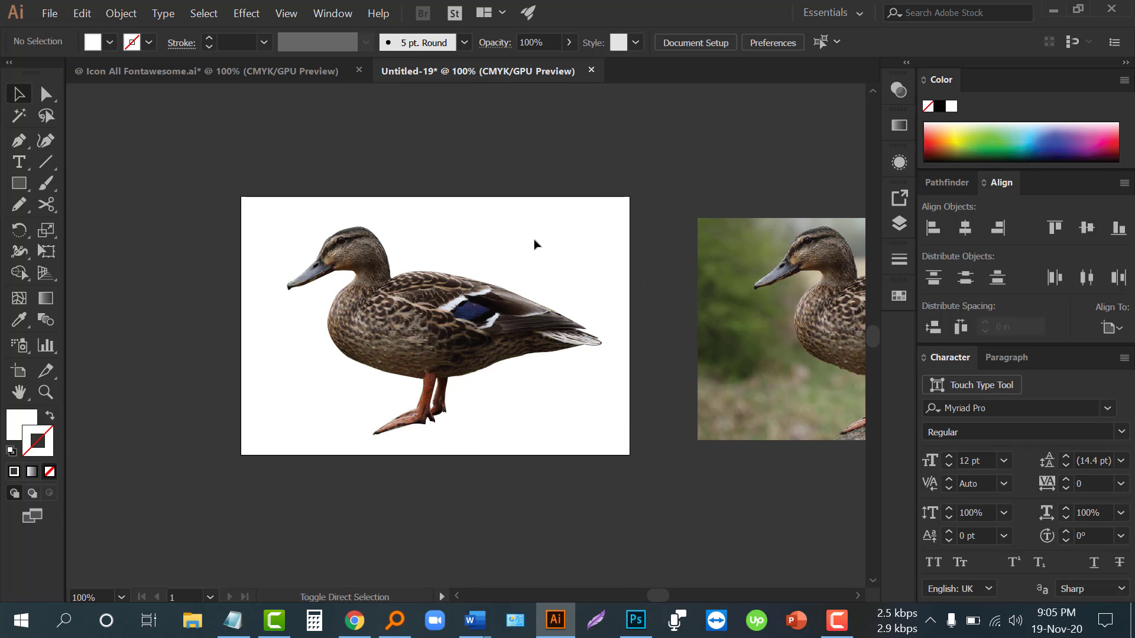
key(ctrl+alt+shift+s)
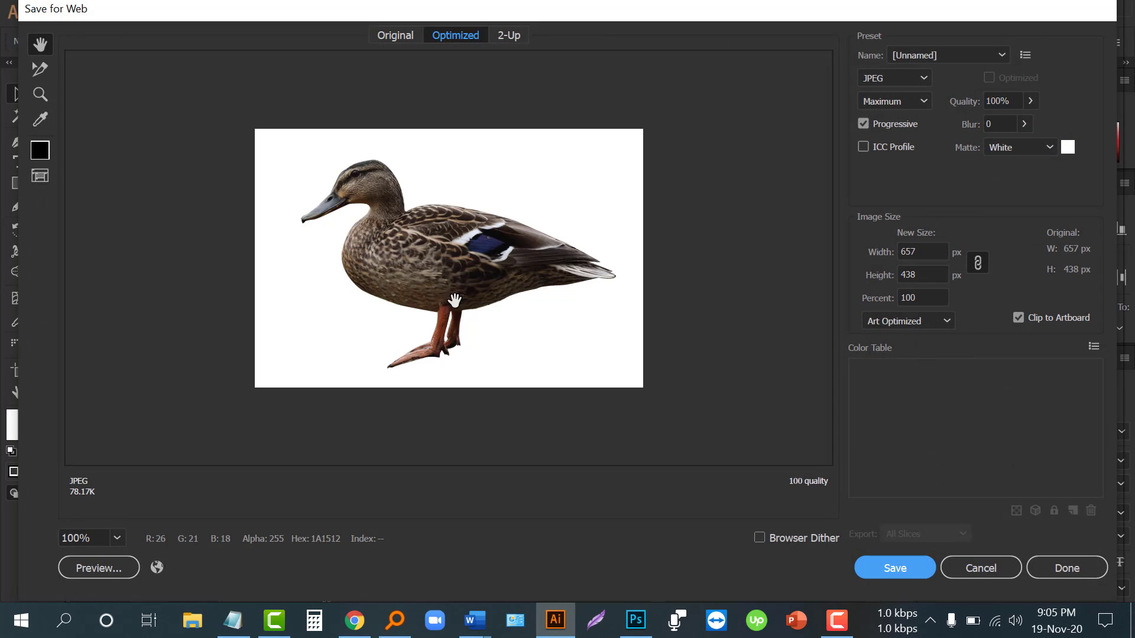
click(896, 83)
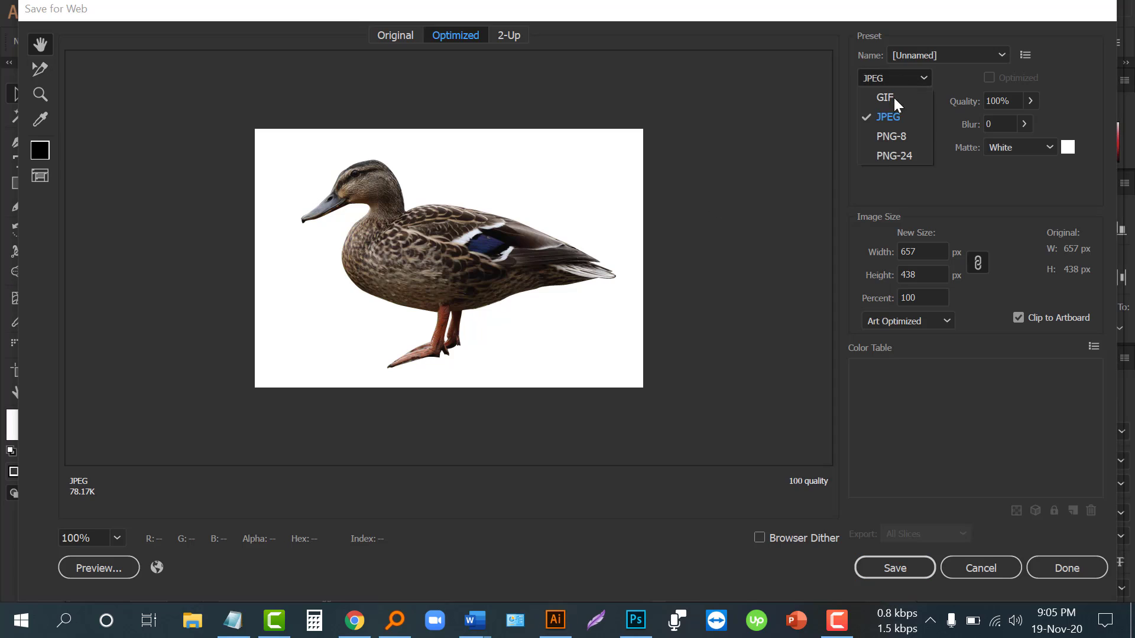
click(892, 155)
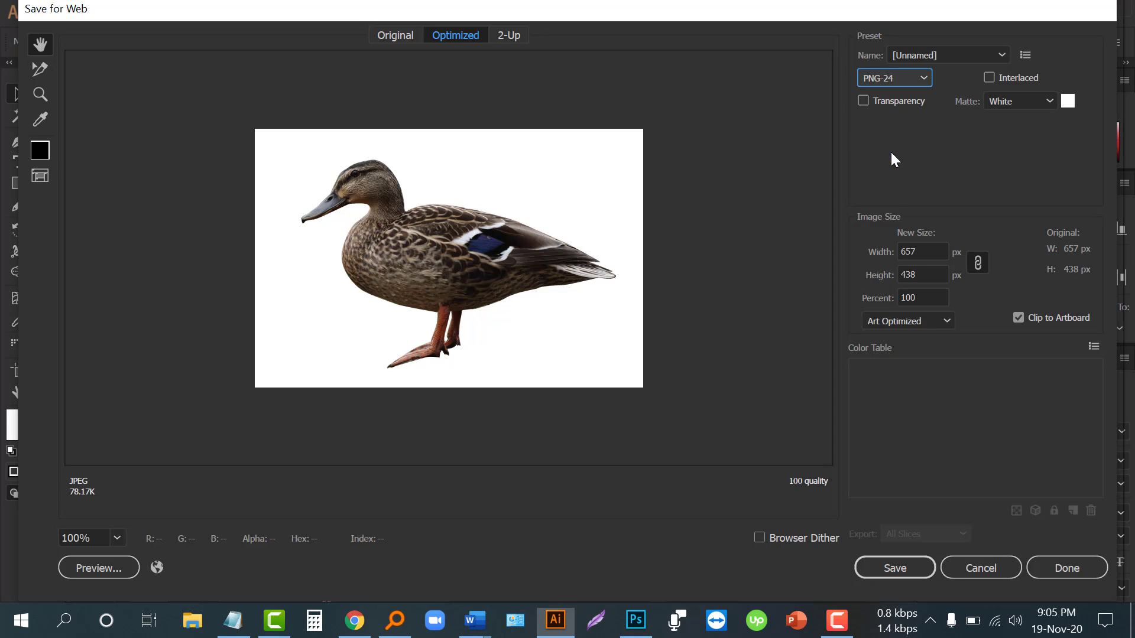
click(863, 101)
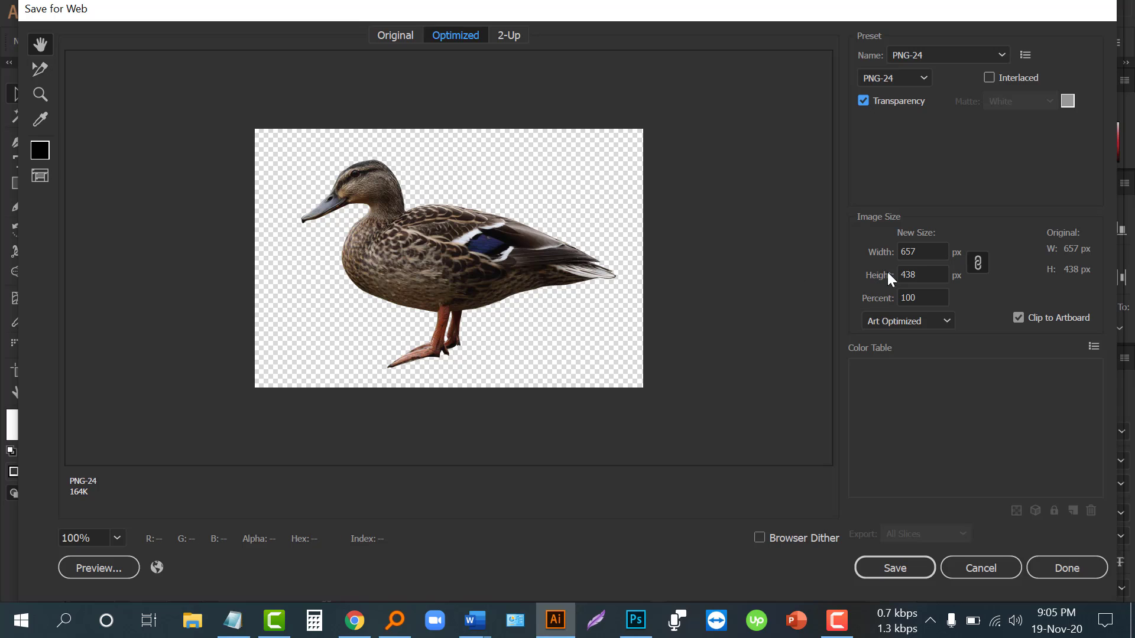
- Set the exported image's width to 3333 px with the proportions linked
click(924, 251)
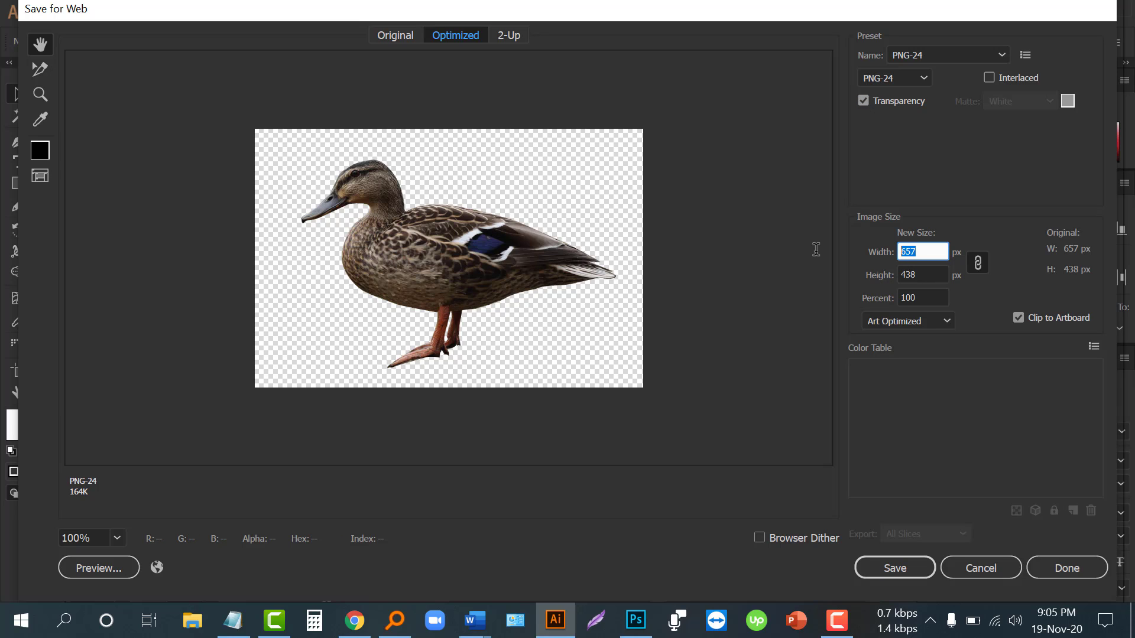
text(3333)
click(910, 275)
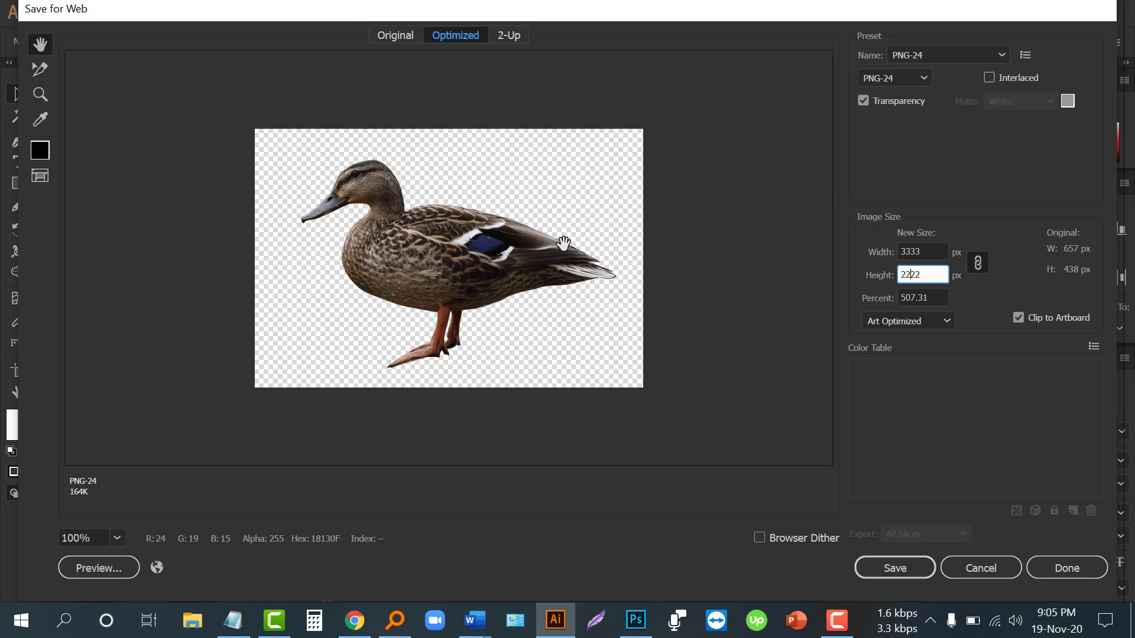
key(Tab)
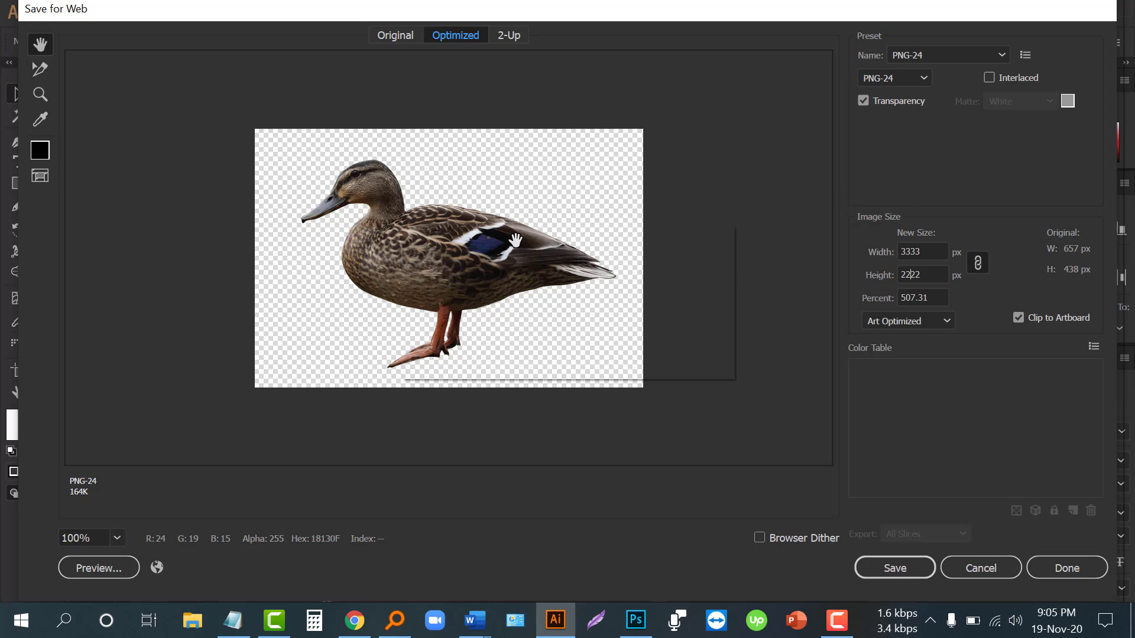